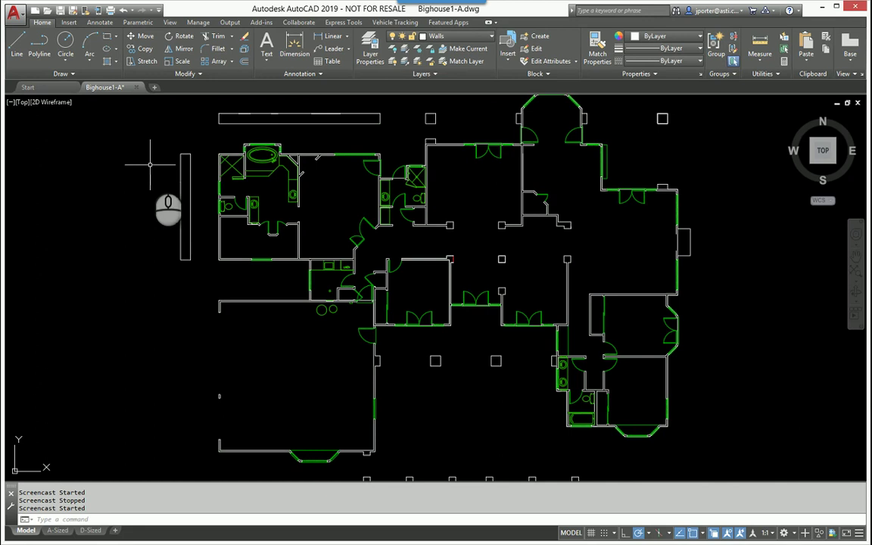
Step: Zoom in on the master bath area beside the tall narrow rectangle
{"action": "scroll", "coordinate": [150, 164], "scroll_direction": "up", "scroll_amount": 3}
Step: Draw a three-segment stepped line to the left of the tall rectangle
{"action": "mouse_move", "coordinate": [151, 171]}
{"action": "middle_mouse_down"}
{"action": "mouse_move", "coordinate": [286, 197]}
{"action": "mouse_move", "coordinate": [341, 198]}
{"action": "mouse_move", "coordinate": [335, 196]}
{"action": "middle_mouse_up"}
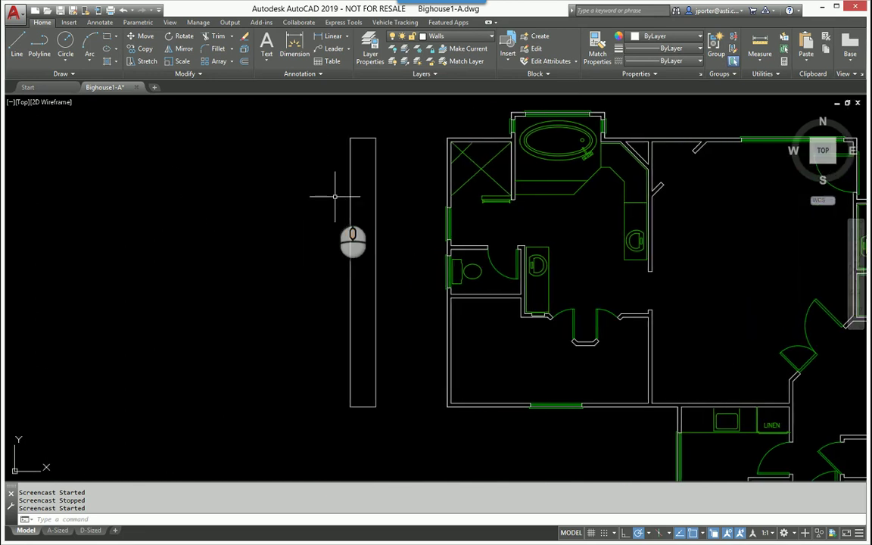
{"action": "type", "text": "l"}
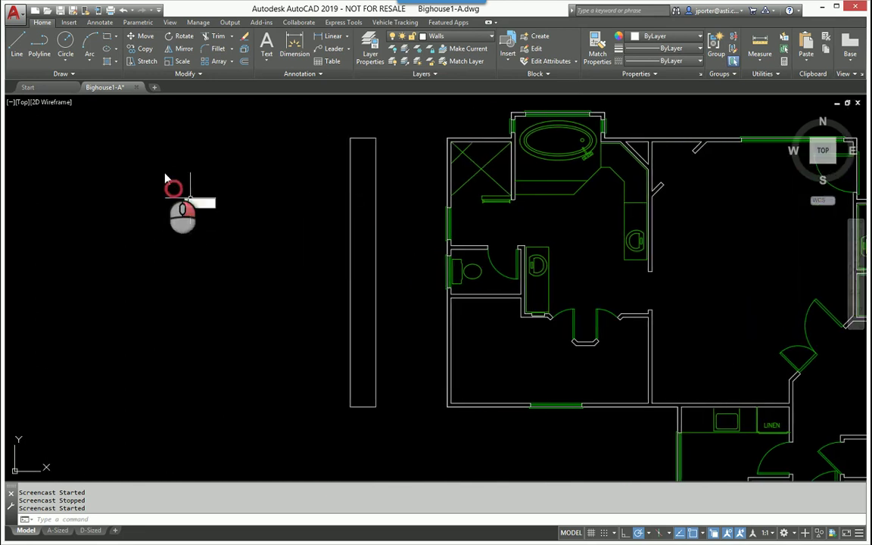
{"action": "key", "text": "Return"}
{"action": "left_click", "coordinate": [93, 176]}
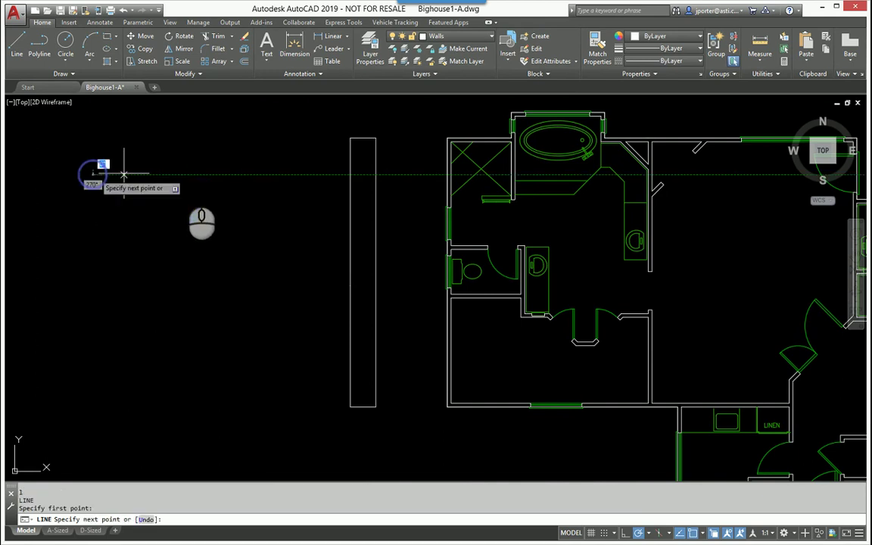
{"action": "left_click", "coordinate": [195, 175]}
{"action": "left_click", "coordinate": [203, 277]}
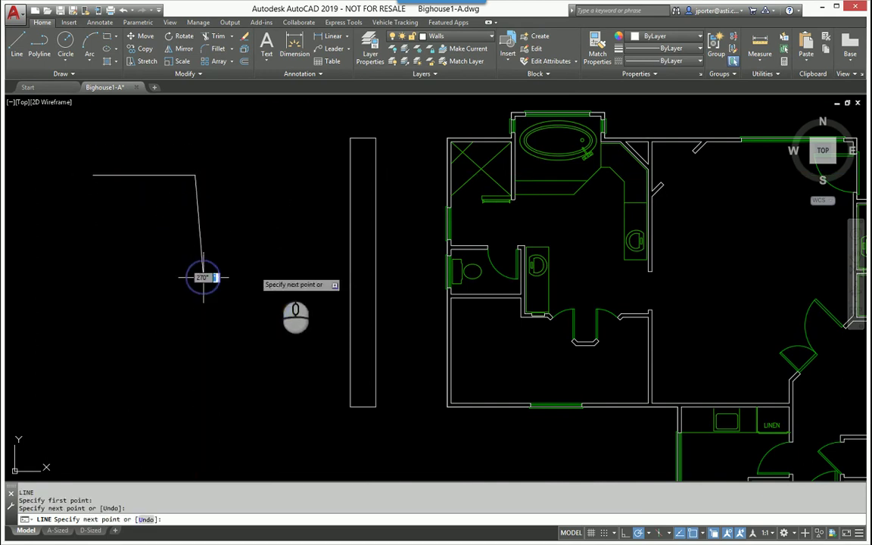
{"action": "left_click", "coordinate": [277, 277]}
{"action": "key", "text": "Escape"}
{"action": "key", "text": "Escape"}
Step: With PEDIT, convert the upper line to a polyline and join the other two segments onto it
{"action": "type", "text": "p"}
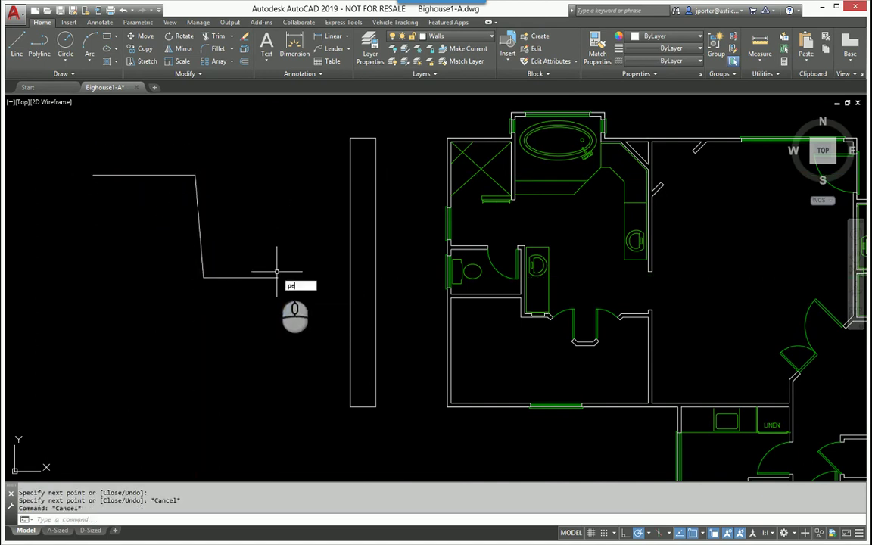
{"action": "type", "text": "e"}
{"action": "key", "text": "Return"}
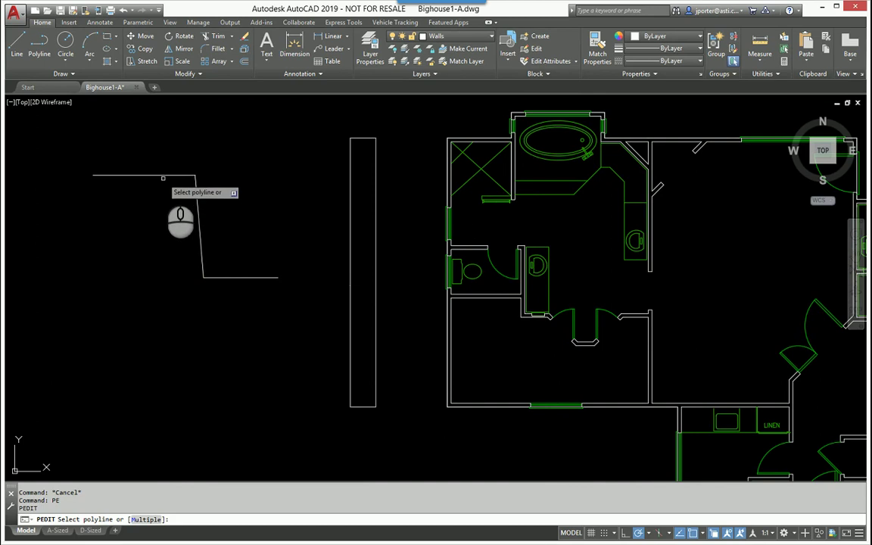
{"action": "left_click", "coordinate": [162, 176]}
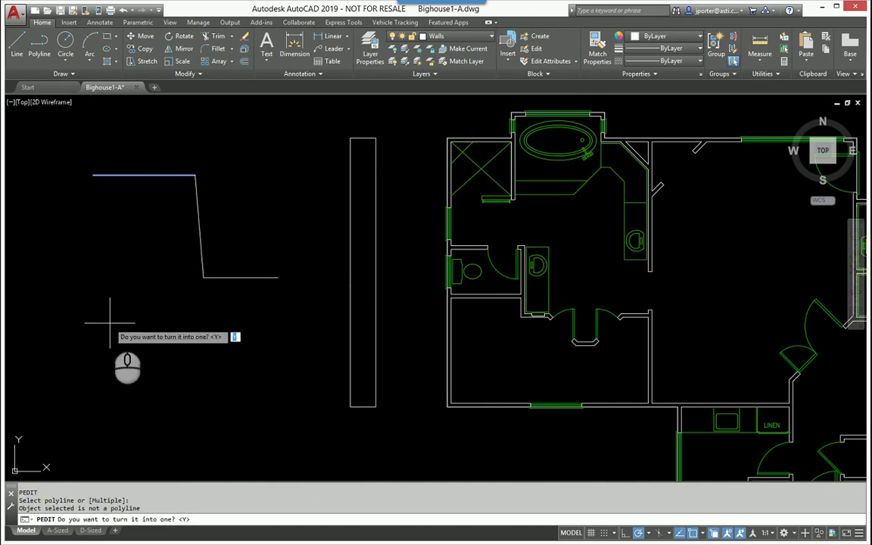
{"action": "key", "text": "Return"}
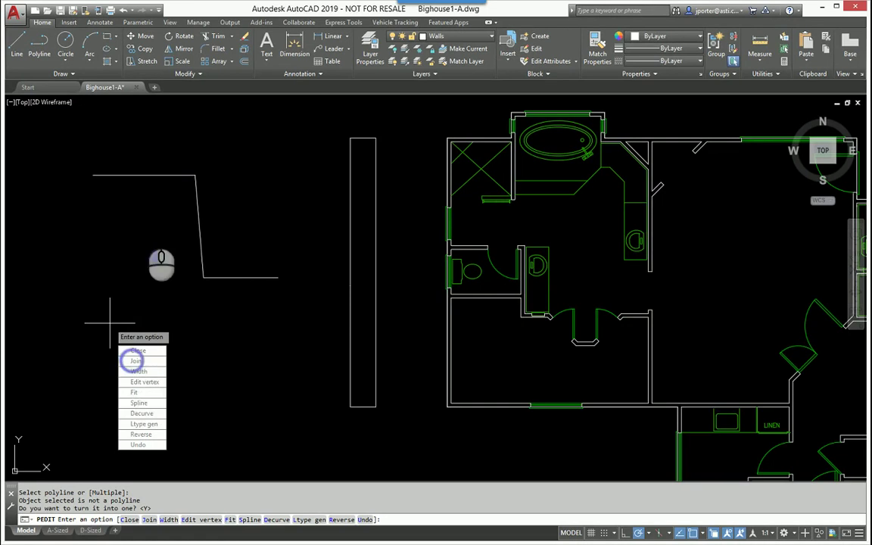
{"action": "left_click", "coordinate": [135, 361]}
{"action": "left_click", "coordinate": [220, 156]}
{"action": "left_click", "coordinate": [158, 306]}
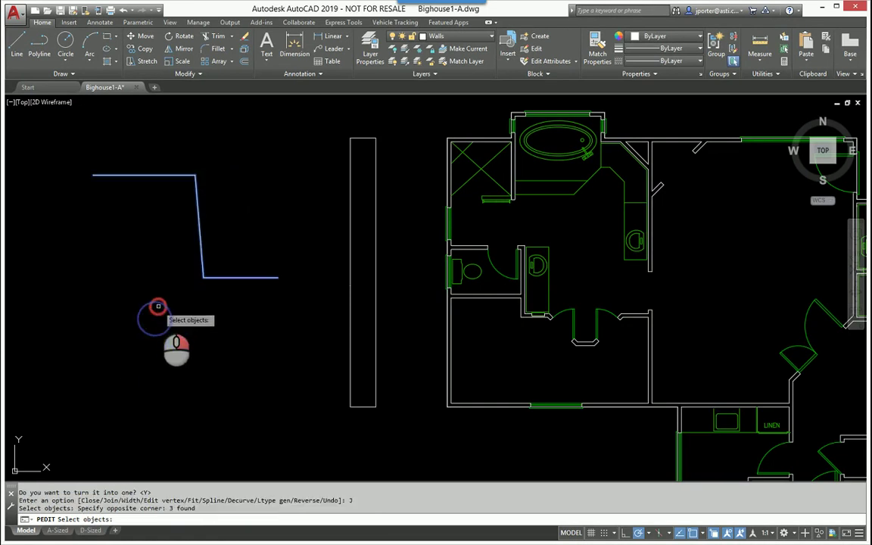
{"action": "key", "text": "Return"}
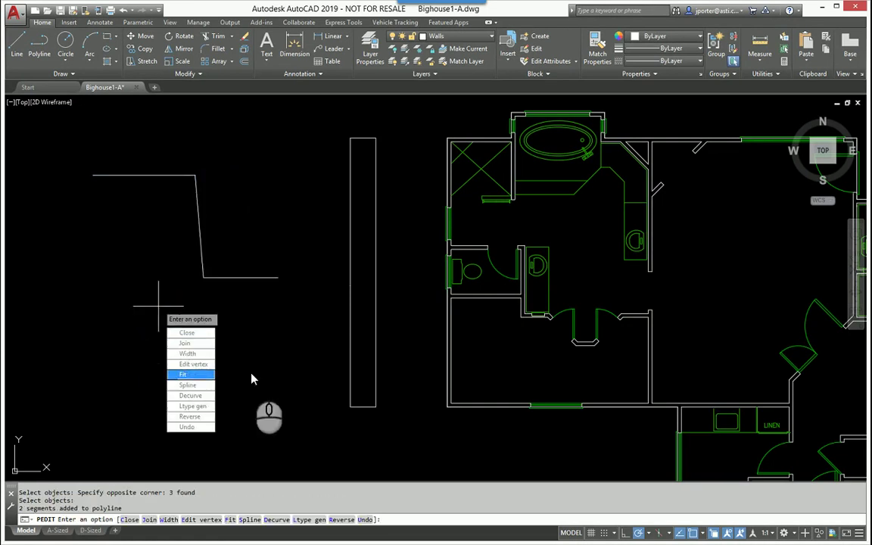
{"action": "key", "text": "Escape"}
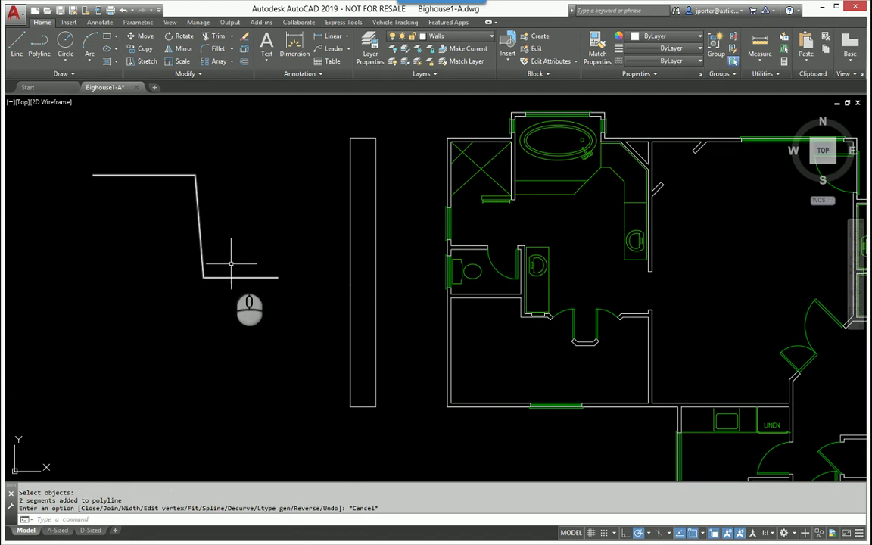
Step: Select the stepped polyline to confirm it is one piece, then begin erasing it
{"action": "left_click", "coordinate": [231, 267]}
{"action": "left_click", "coordinate": [228, 293]}
{"action": "key", "text": "Escape"}
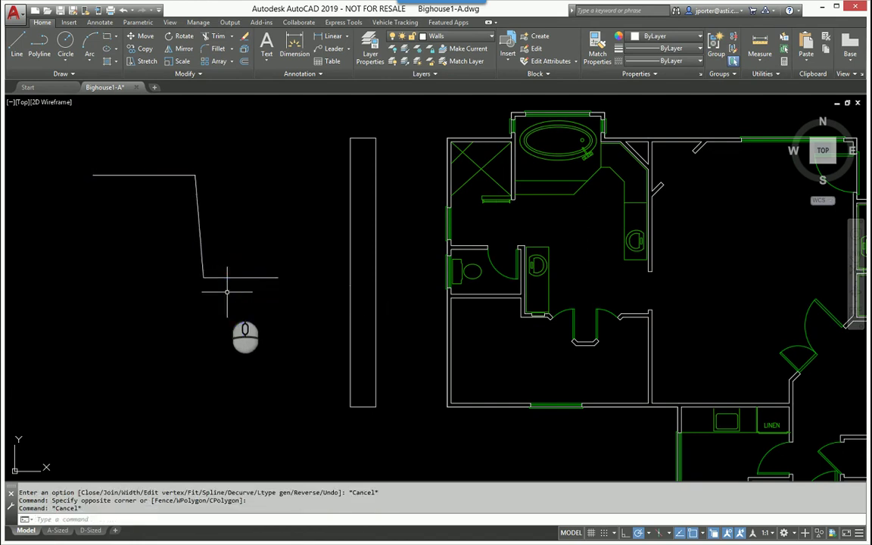
{"action": "type", "text": "E"}
{"action": "key", "text": "Return"}
{"action": "left_click", "coordinate": [229, 134]}
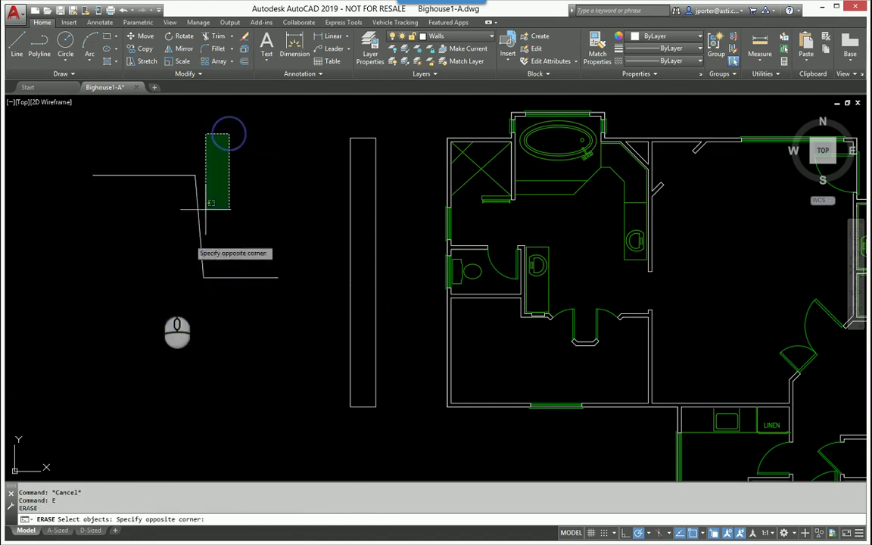
Step: Erase the stepped polyline and inspect the three separate pieces of the rectangle's left edge
{"action": "left_click", "coordinate": [155, 294]}
{"action": "key", "text": "Return"}
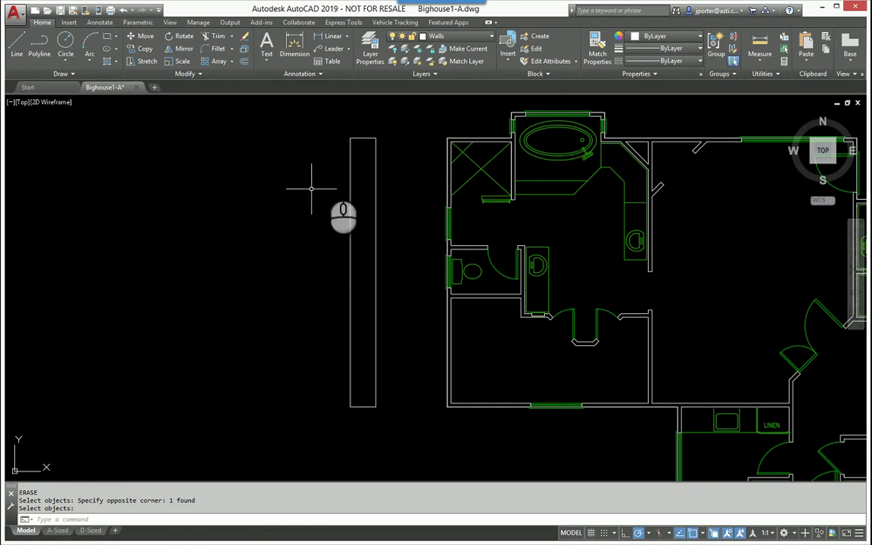
{"action": "left_click", "coordinate": [350, 153]}
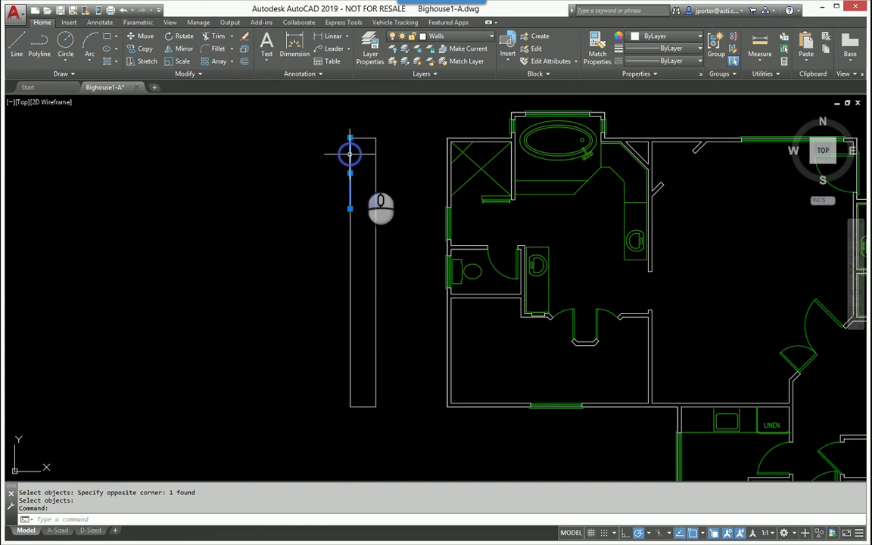
{"action": "left_click", "coordinate": [351, 258]}
{"action": "left_click", "coordinate": [350, 332]}
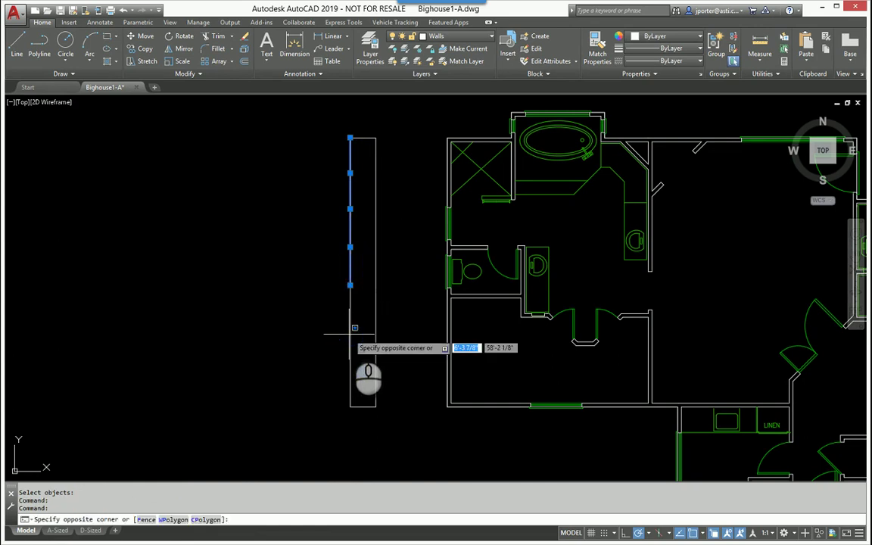
{"action": "left_click", "coordinate": [336, 335]}
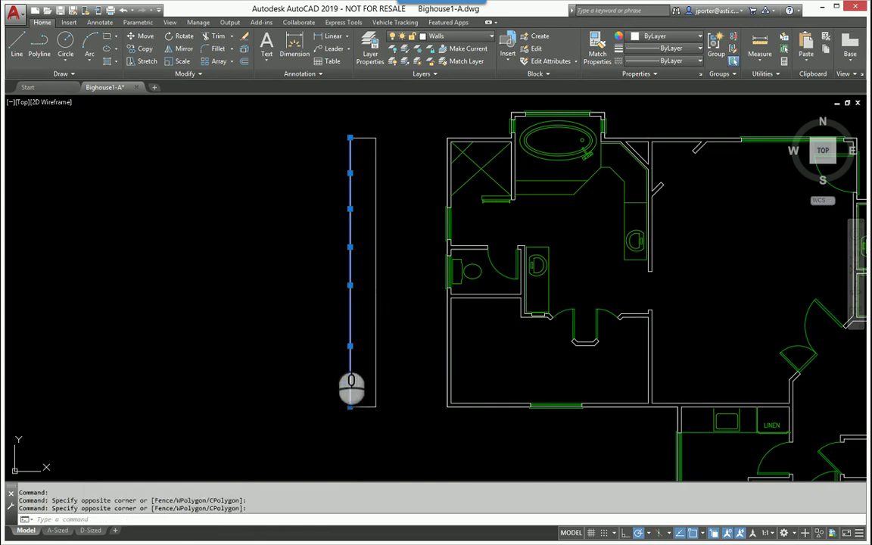
{"action": "key", "text": "Escape"}
{"action": "key", "text": "Escape"}
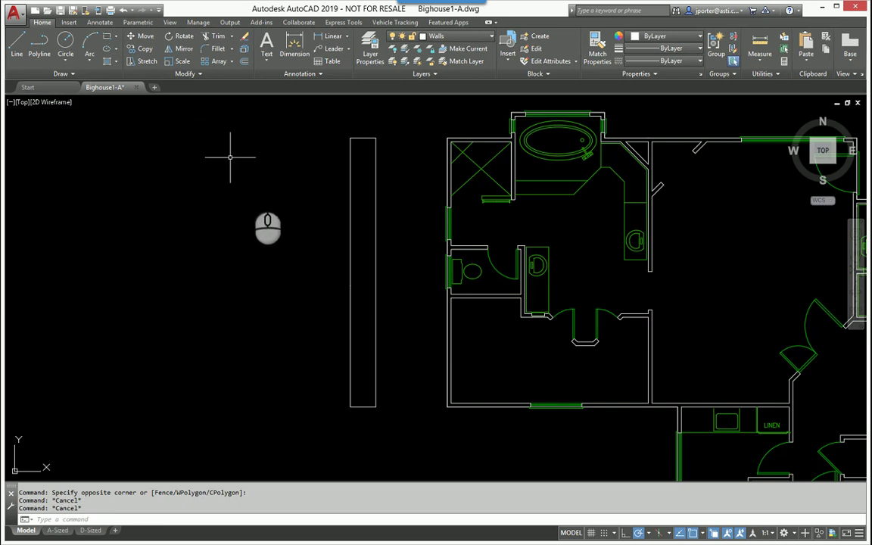
Step: Pin the expanded Modify panel, then JOIN the rectangle's three left-edge lines into one
{"action": "left_click", "coordinate": [189, 74]}
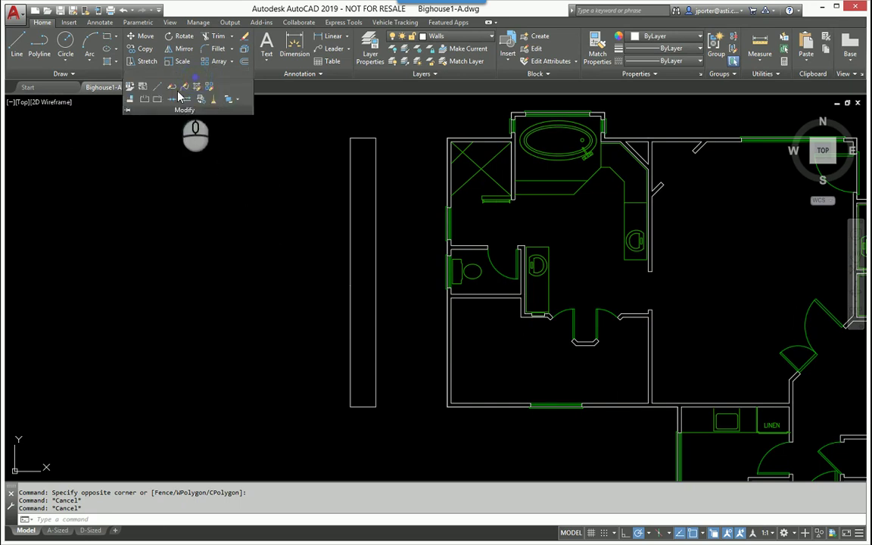
{"action": "left_click", "coordinate": [128, 112]}
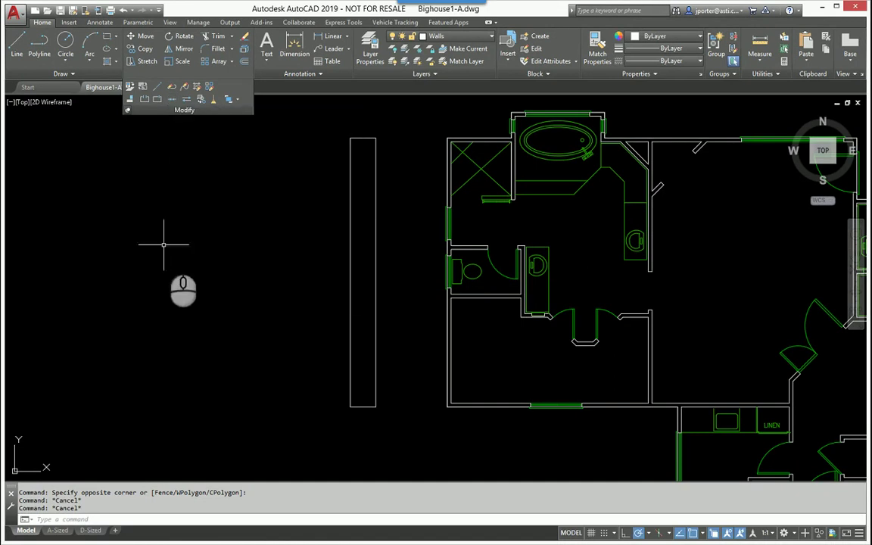
{"action": "type", "text": "J"}
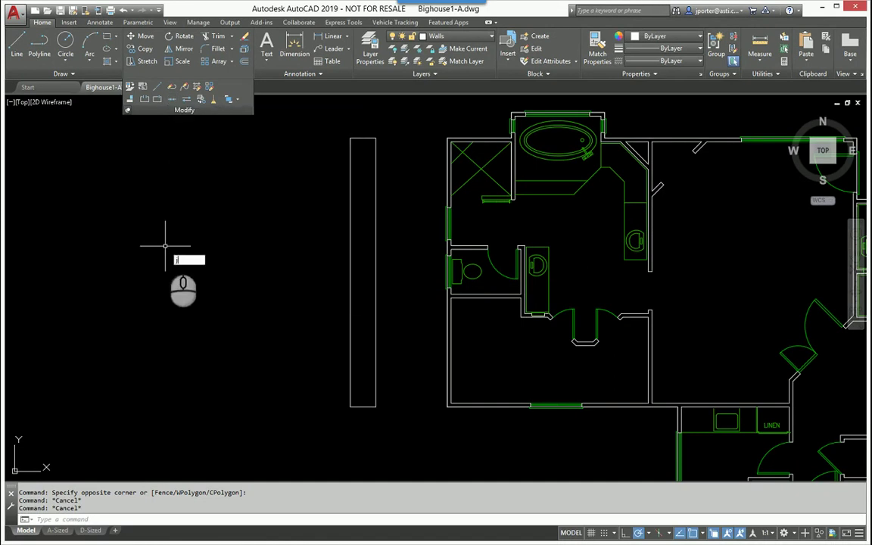
{"action": "key", "text": "Return"}
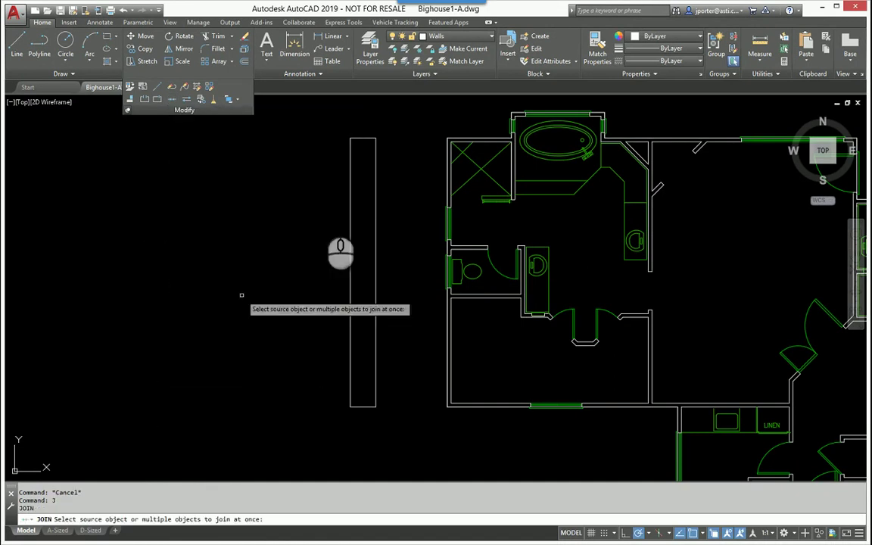
{"action": "left_click", "coordinate": [359, 152]}
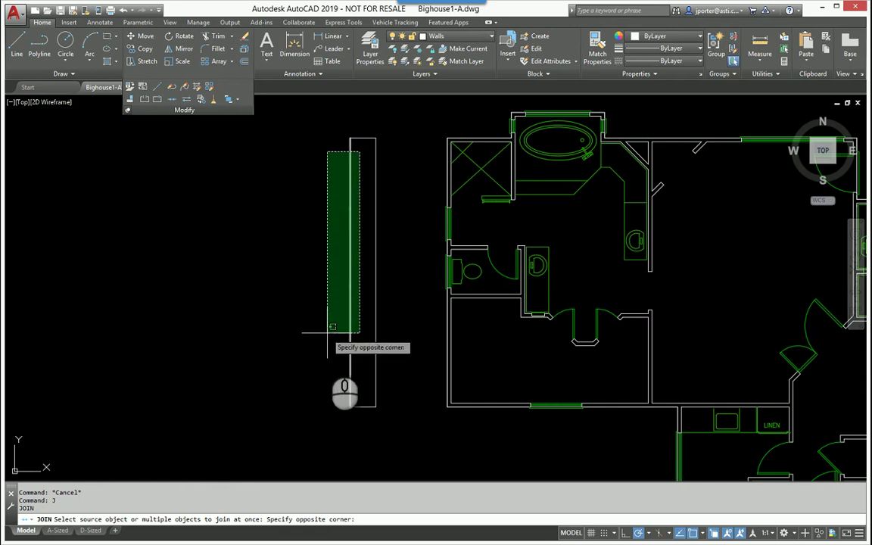
{"action": "left_click", "coordinate": [320, 380]}
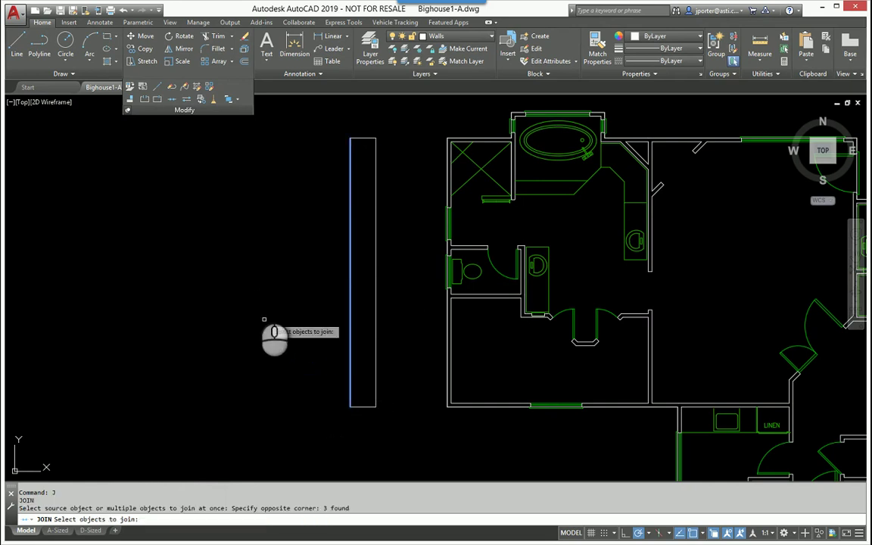
{"action": "key", "text": "Return"}
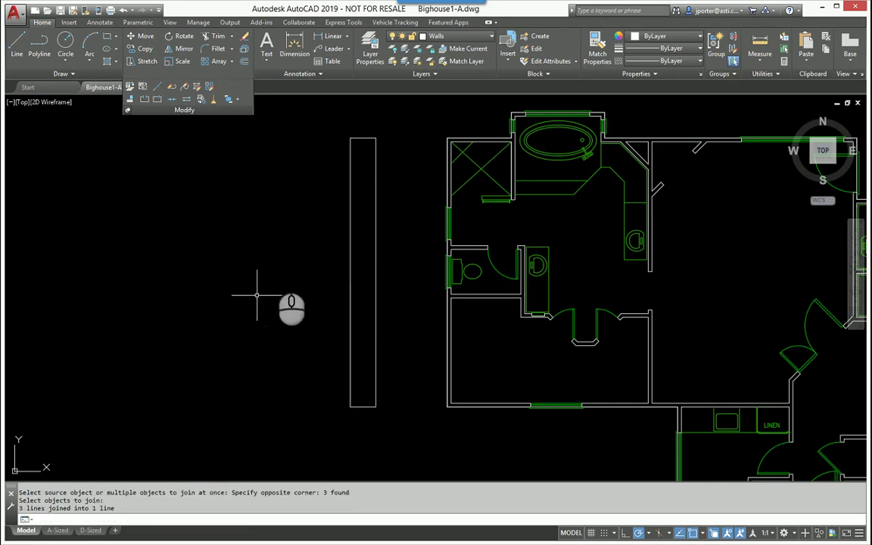
{"action": "left_click", "coordinate": [349, 220]}
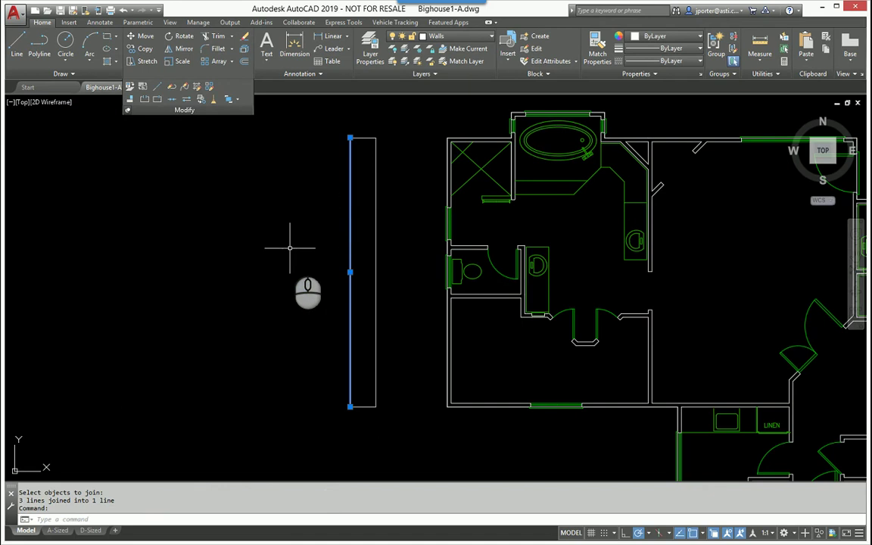
Step: JOIN the tall rectangle's four sides into one closed polyline and select it to verify
{"action": "key", "text": "Escape"}
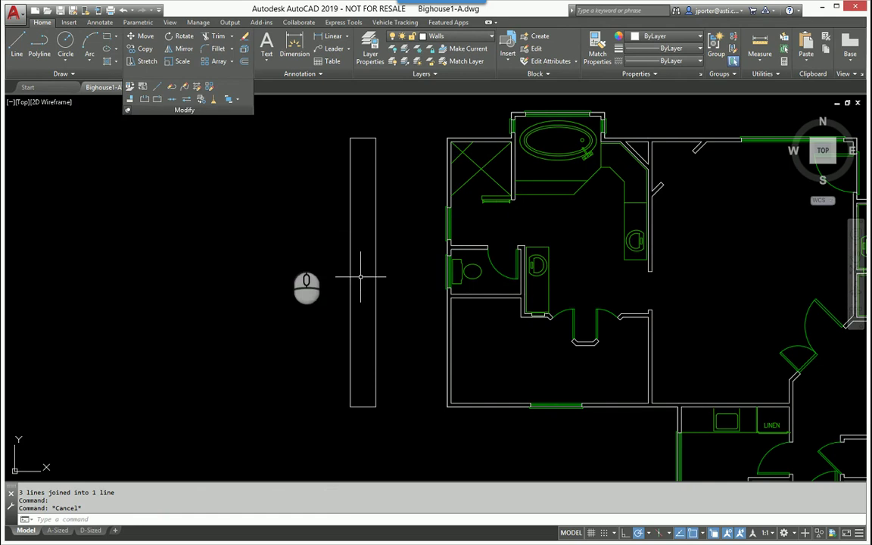
{"action": "type", "text": "J"}
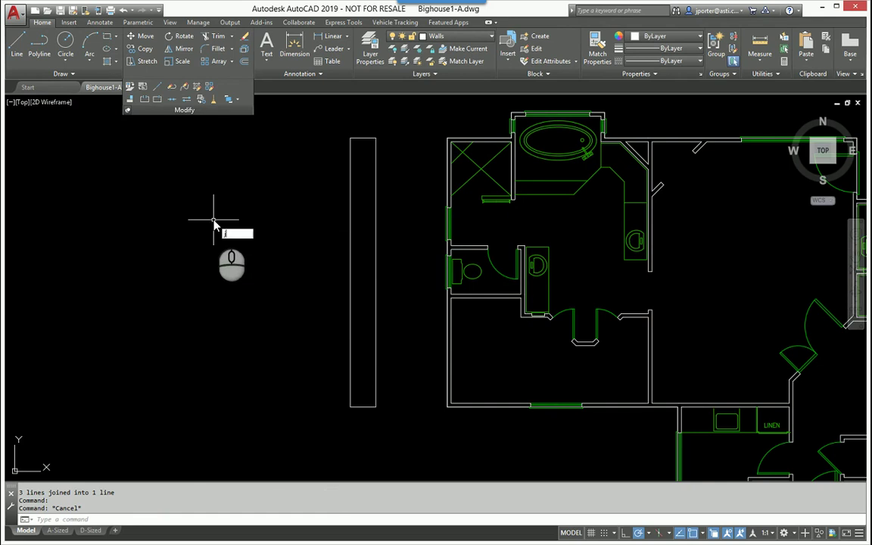
{"action": "key", "text": "Return"}
{"action": "left_click", "coordinate": [392, 125]}
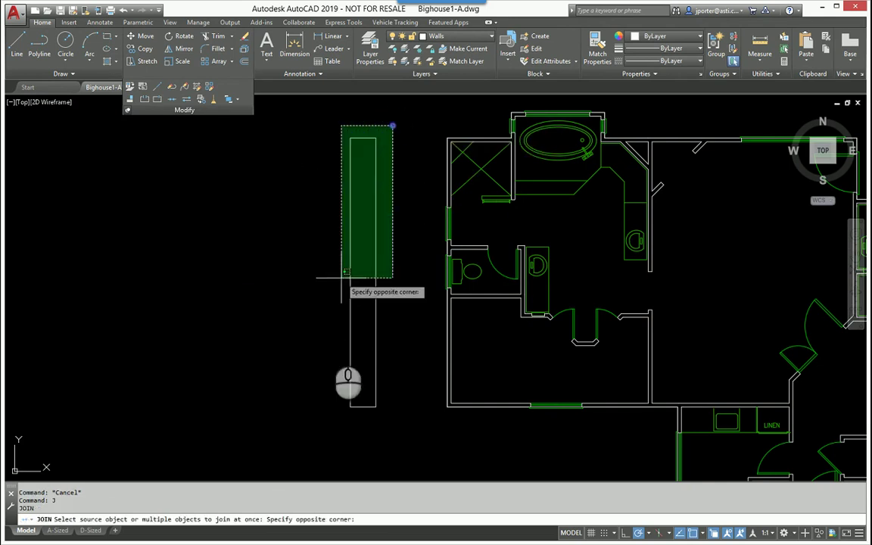
{"action": "left_click", "coordinate": [272, 396]}
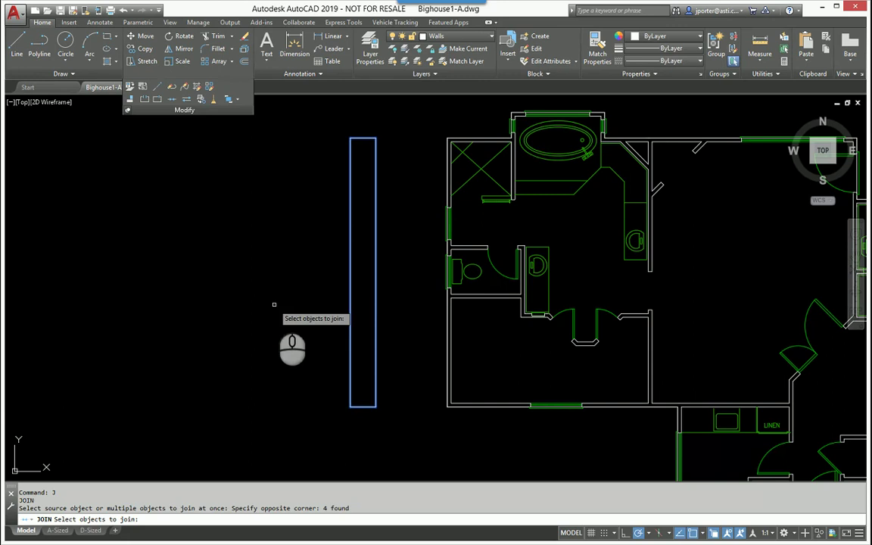
{"action": "key", "text": "Return"}
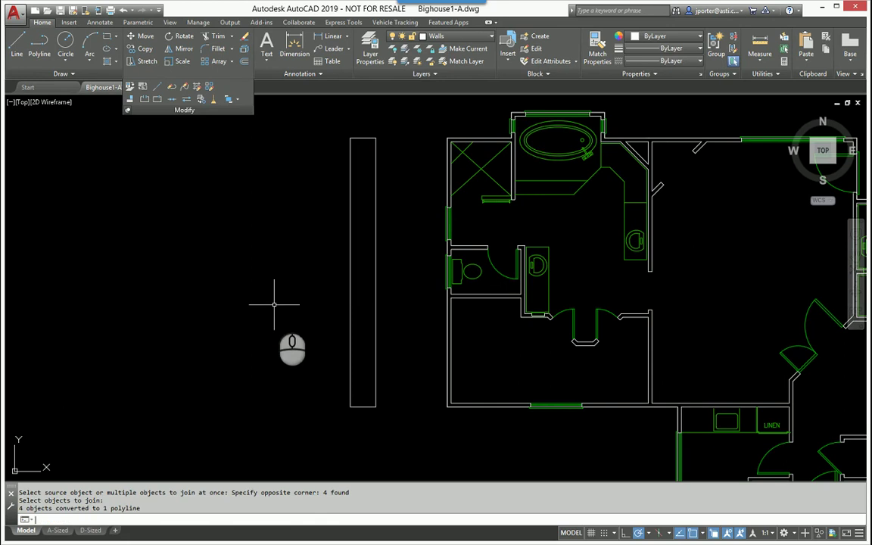
{"action": "left_click", "coordinate": [349, 237]}
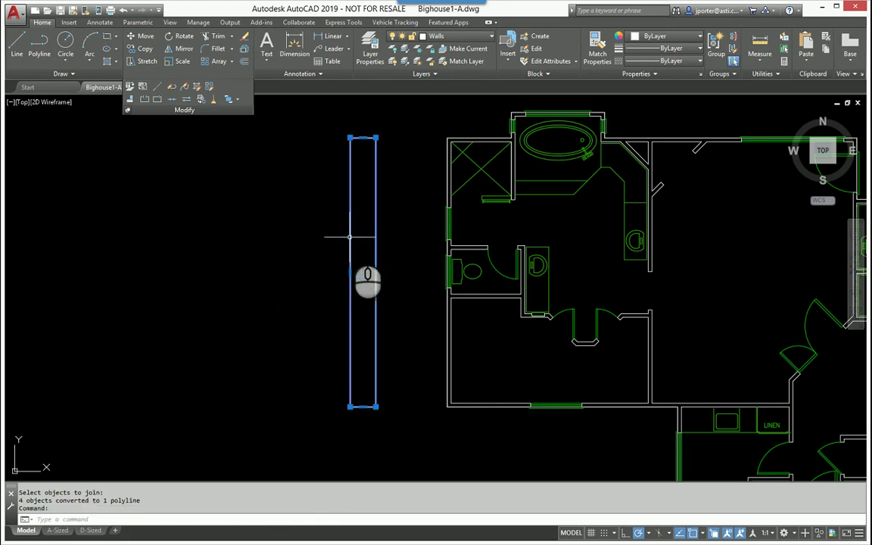
{"action": "key", "text": "Escape"}
{"action": "key", "text": "Escape"}
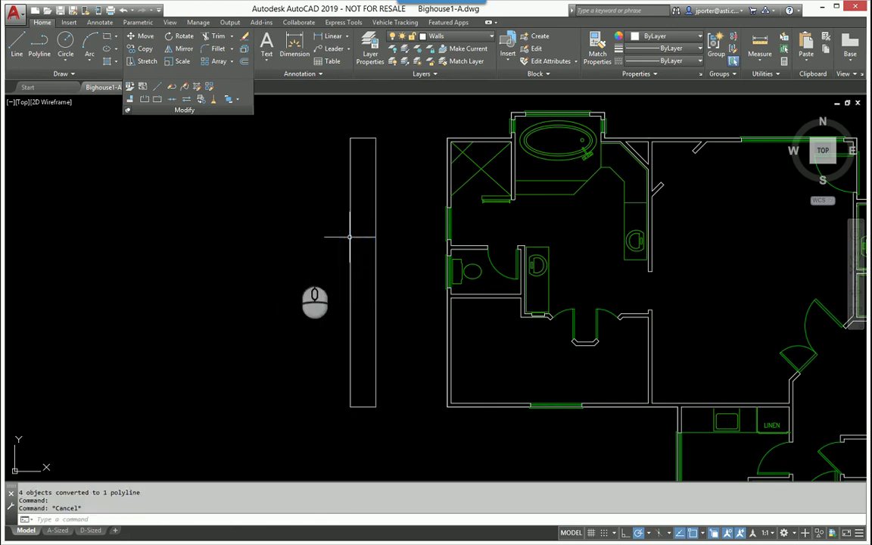
{"action": "scroll", "coordinate": [247, 228], "scroll_direction": "down", "scroll_amount": 5}
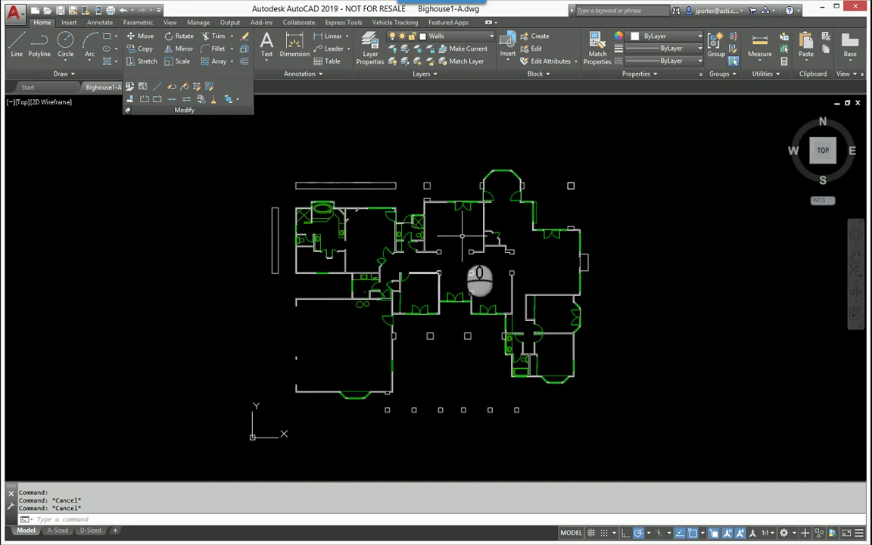
{"action": "scroll", "coordinate": [461, 272], "scroll_direction": "up", "scroll_amount": 2}
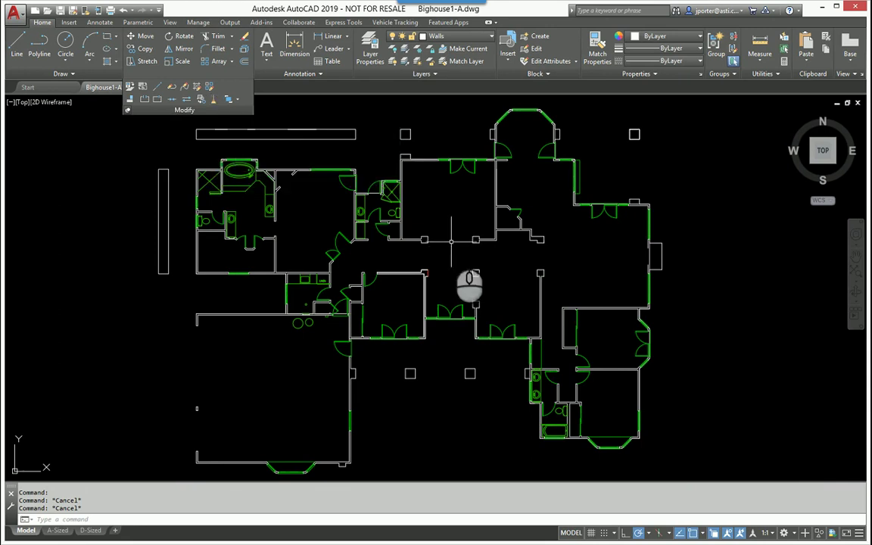
{"action": "scroll", "coordinate": [451, 241], "scroll_direction": "down", "scroll_amount": 1}
{"action": "scroll", "coordinate": [448, 240], "scroll_direction": "down", "scroll_amount": 1}
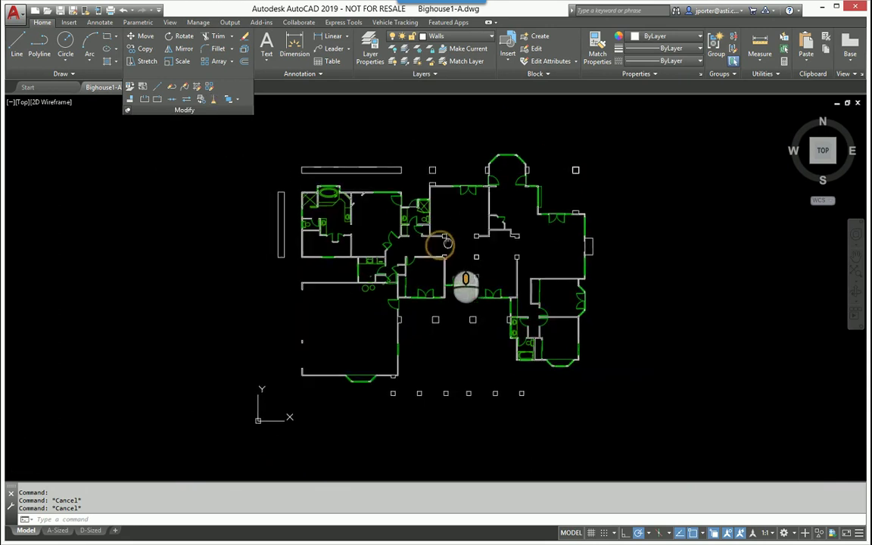
{"action": "left_click", "coordinate": [214, 101]}
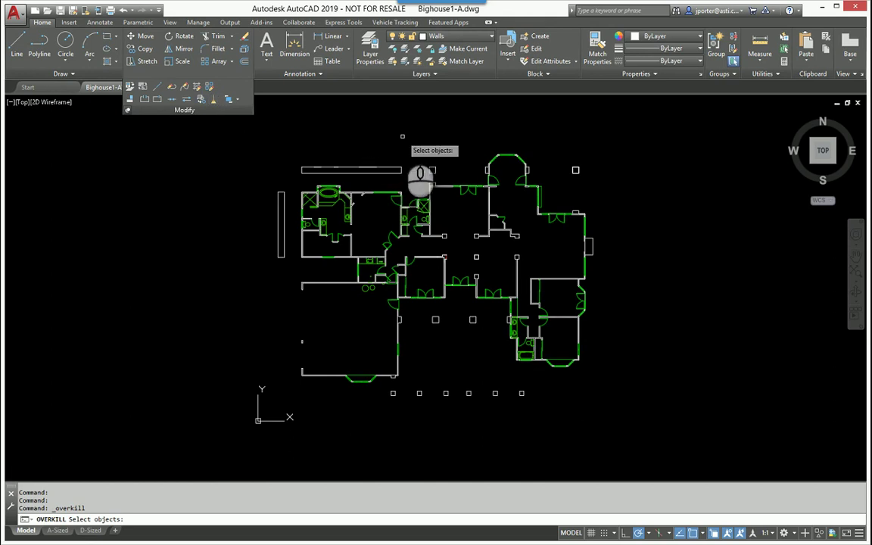
{"action": "key", "text": "Escape"}
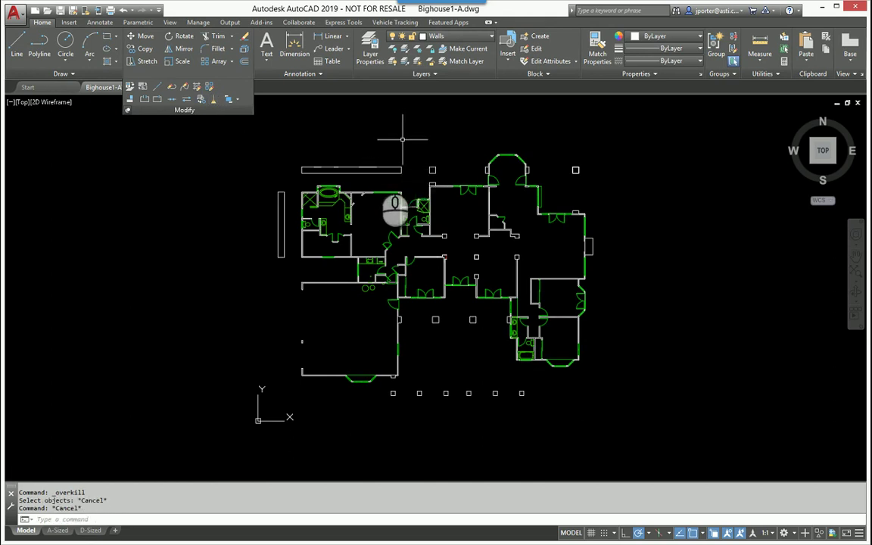
{"action": "scroll", "coordinate": [369, 168], "scroll_direction": "up", "scroll_amount": 4}
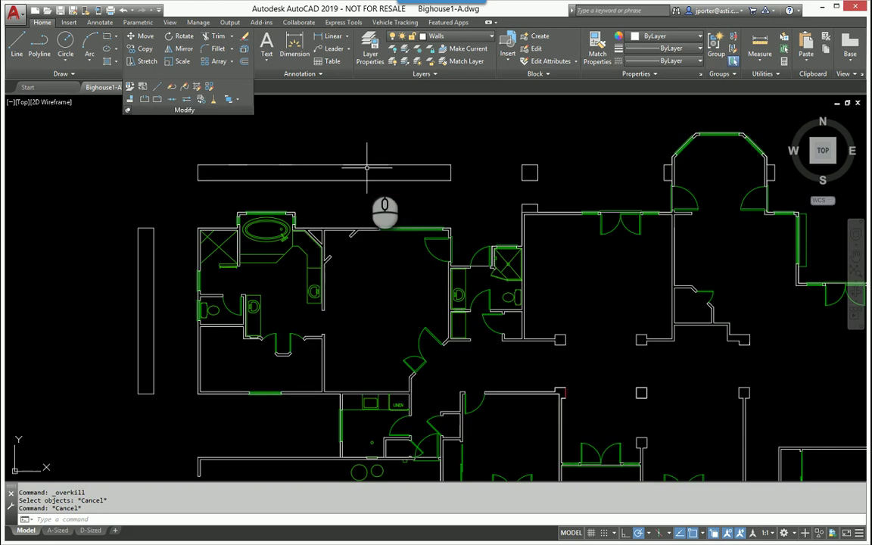
{"action": "scroll", "coordinate": [271, 171], "scroll_direction": "up", "scroll_amount": 2}
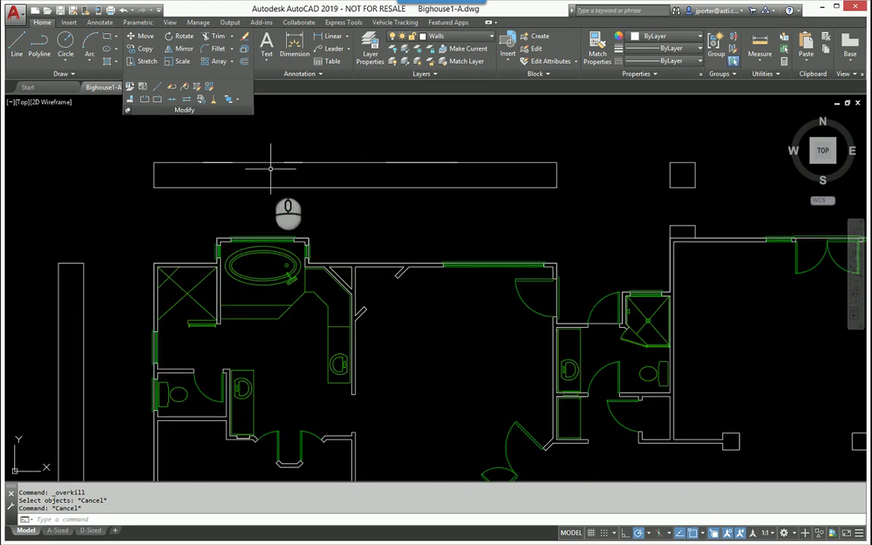
{"action": "scroll", "coordinate": [271, 168], "scroll_direction": "up", "scroll_amount": 2}
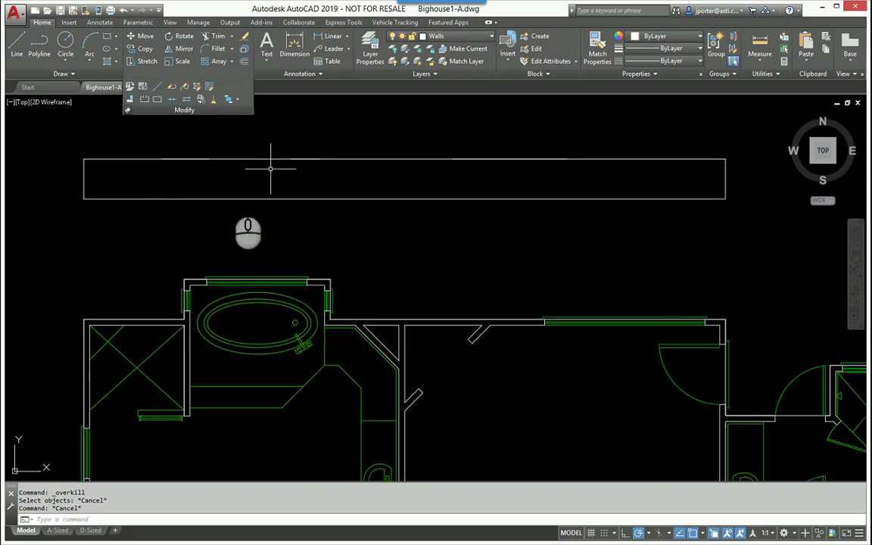
{"action": "left_click", "coordinate": [138, 158]}
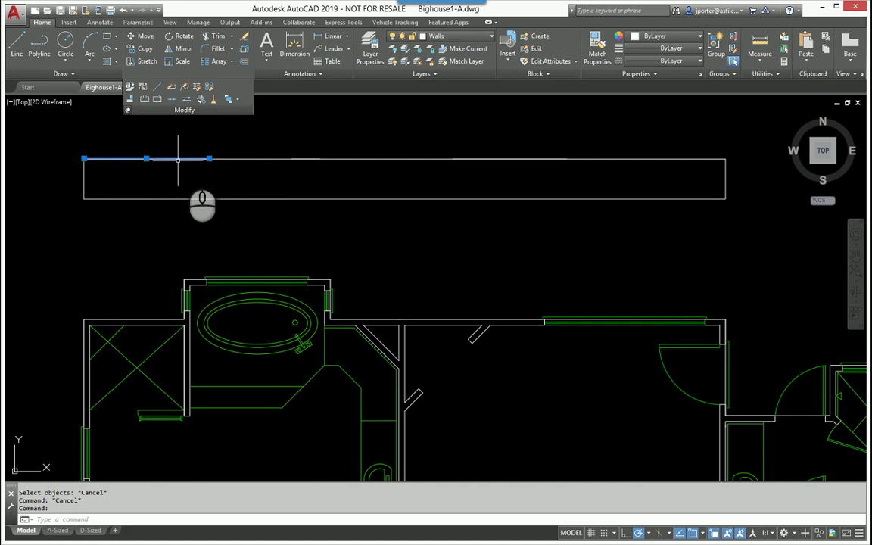
{"action": "left_click", "coordinate": [252, 158]}
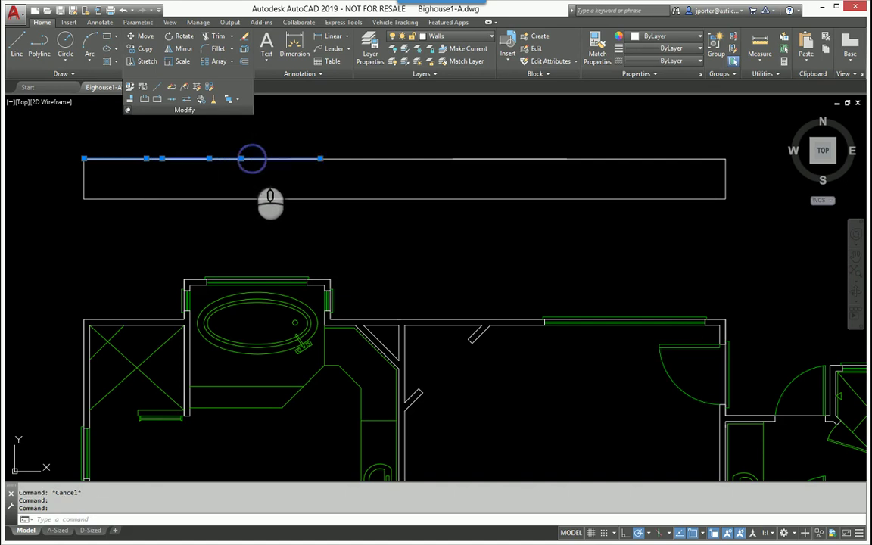
{"action": "left_click", "coordinate": [354, 159]}
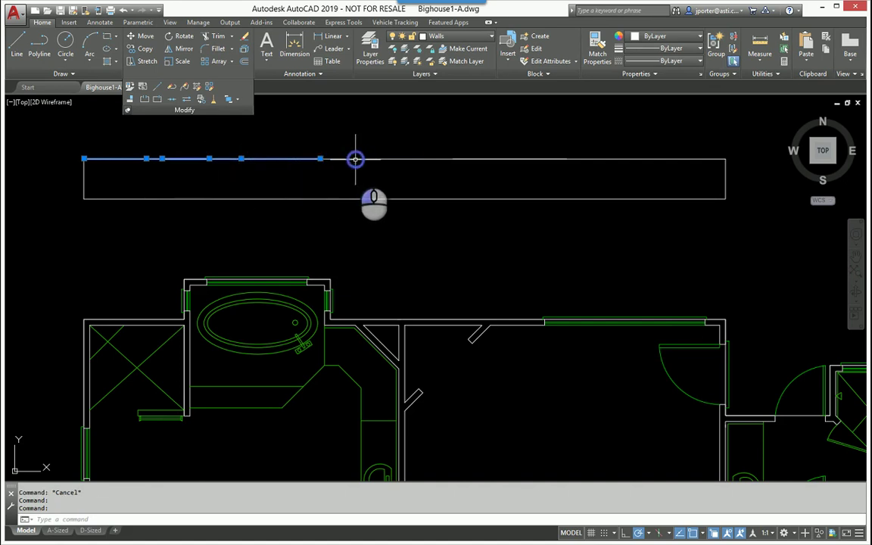
{"action": "left_click", "coordinate": [592, 159]}
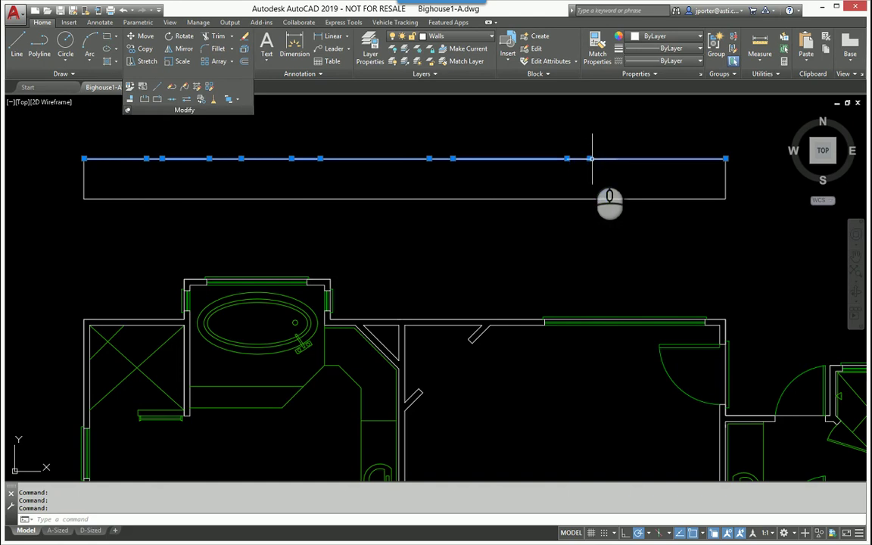
{"action": "left_click", "coordinate": [453, 159]}
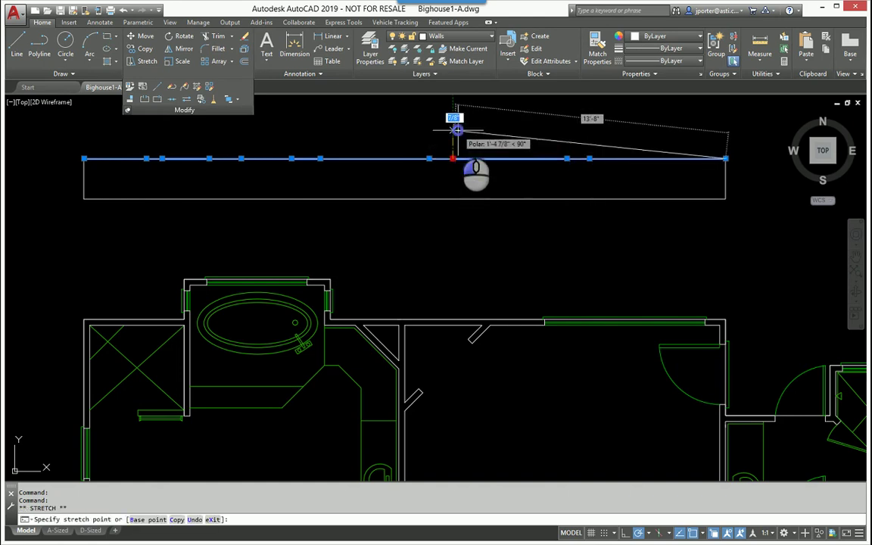
{"action": "left_click", "coordinate": [452, 131]}
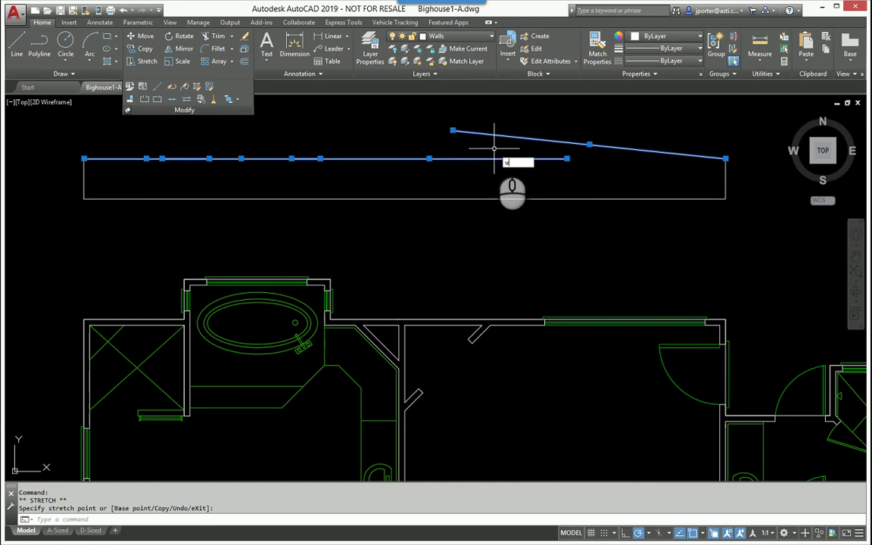
{"action": "key", "text": "Return"}
{"action": "key", "text": "Escape"}
{"action": "key", "text": "Escape"}
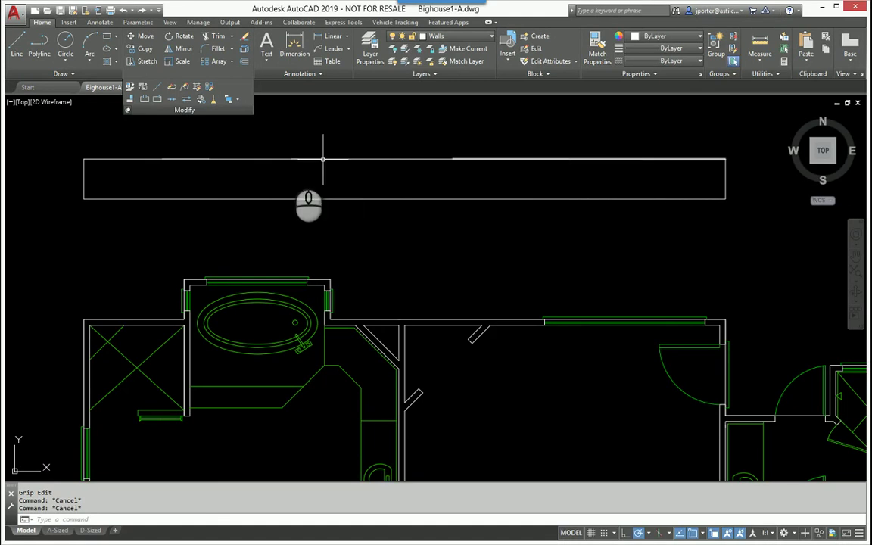
{"action": "scroll", "coordinate": [289, 159], "scroll_direction": "down", "scroll_amount": 4}
{"action": "scroll", "coordinate": [307, 200], "scroll_direction": "down", "scroll_amount": 2}
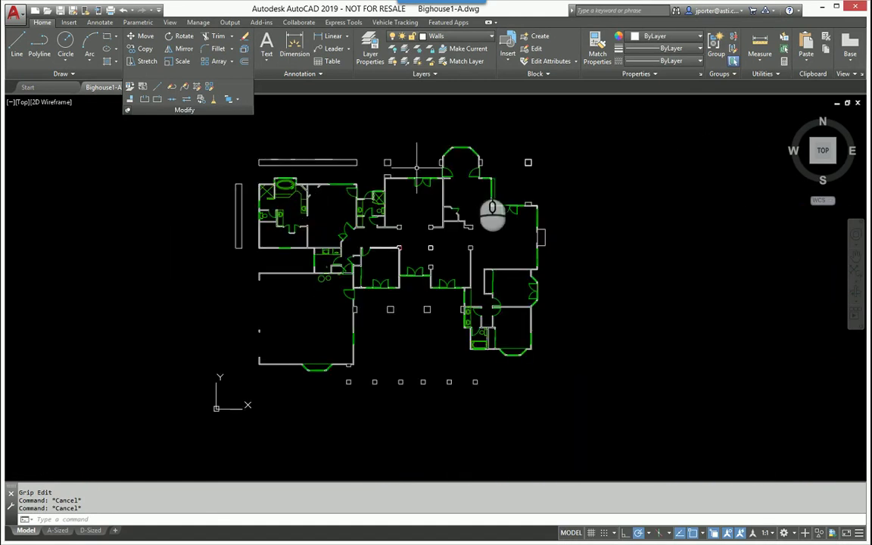
{"action": "scroll", "coordinate": [546, 200], "scroll_direction": "up", "scroll_amount": 5}
{"action": "scroll", "coordinate": [533, 161], "scroll_direction": "up", "scroll_amount": 5}
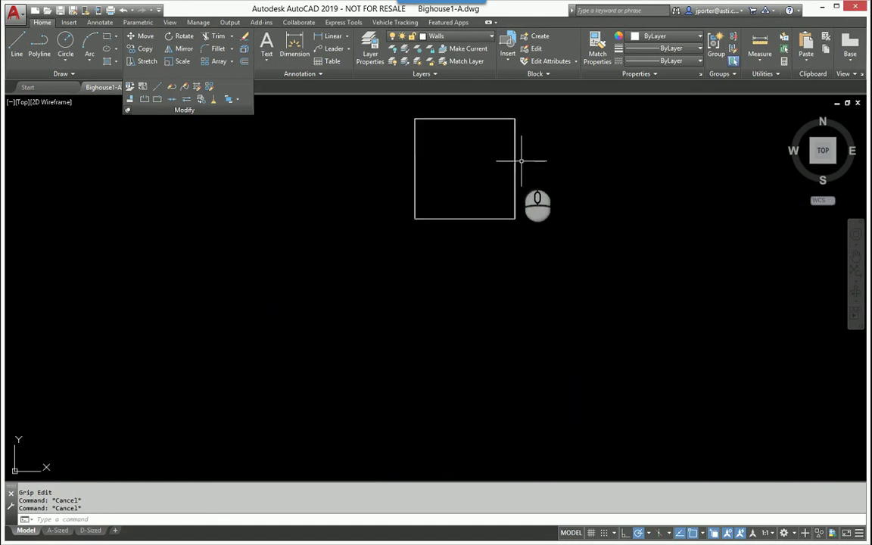
{"action": "left_click", "coordinate": [515, 163]}
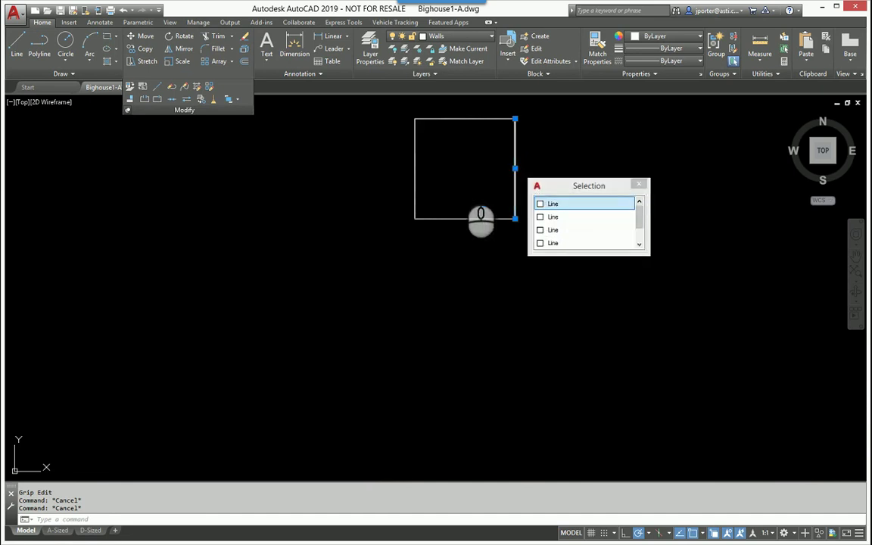
{"action": "left_click", "coordinate": [639, 184]}
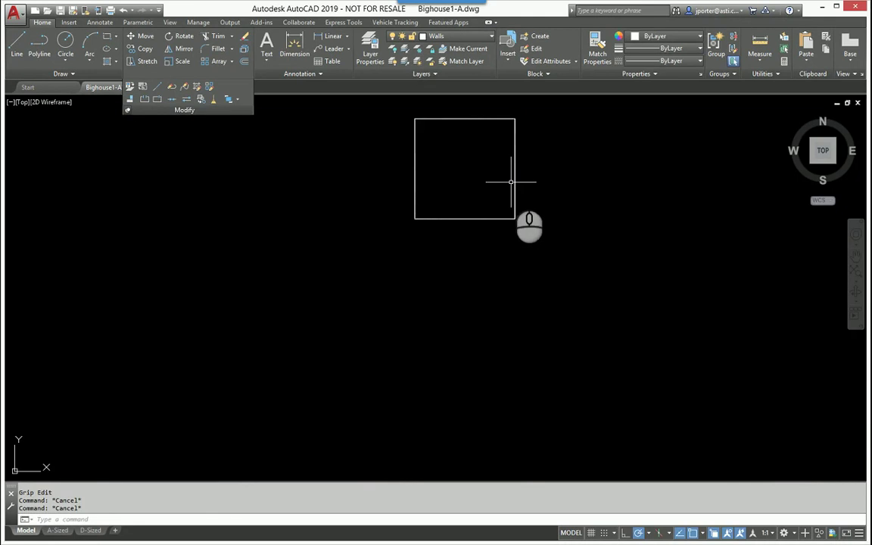
{"action": "scroll", "coordinate": [514, 179], "scroll_direction": "down", "scroll_amount": 5}
{"action": "scroll", "coordinate": [464, 248], "scroll_direction": "down", "scroll_amount": 3}
{"action": "scroll", "coordinate": [369, 351], "scroll_direction": "down", "scroll_amount": 2}
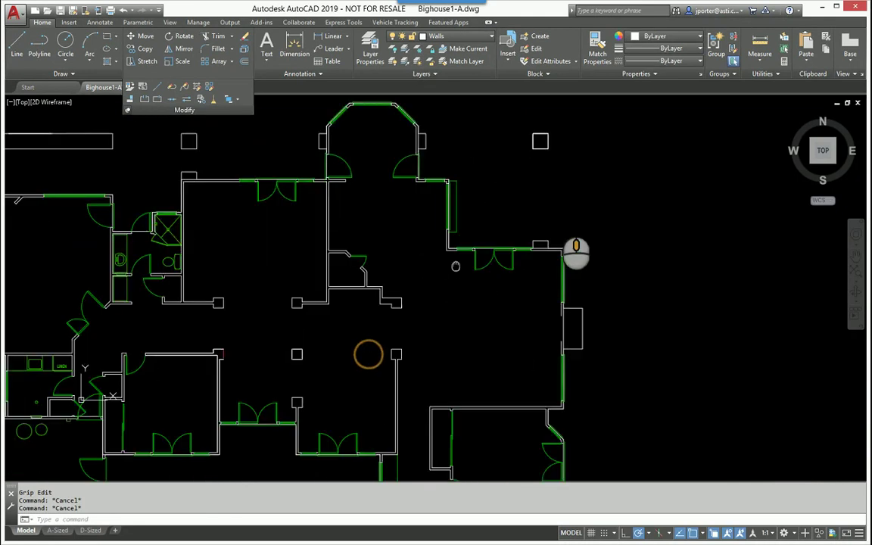
{"action": "scroll", "coordinate": [388, 312], "scroll_direction": "up", "scroll_amount": 2}
Step: Check the wall line's overlapping lines, then zoom out to show the whole Bighouse floor plan
{"action": "scroll", "coordinate": [352, 265], "scroll_direction": "up", "scroll_amount": 6}
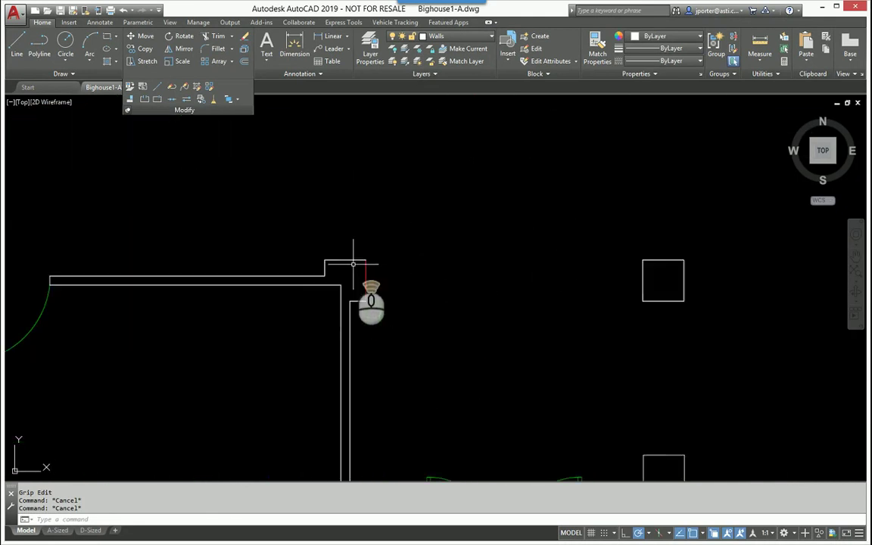
{"action": "left_click", "coordinate": [354, 258]}
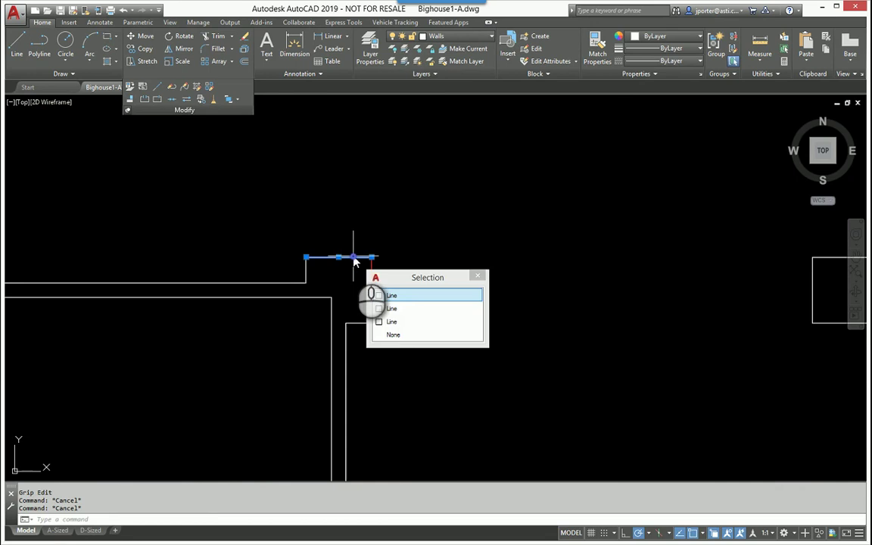
{"action": "left_click", "coordinate": [535, 307]}
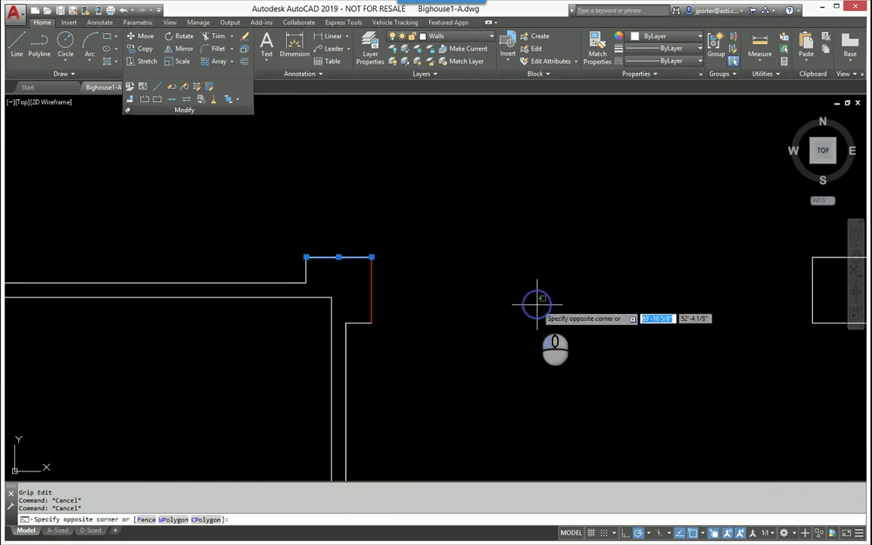
{"action": "key", "text": "Escape"}
{"action": "key", "text": "Escape"}
{"action": "key", "text": "Escape"}
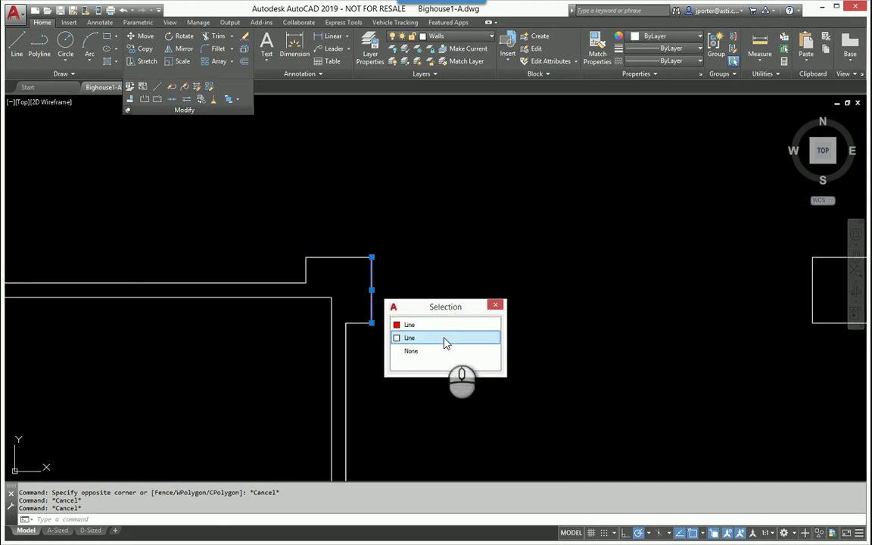
{"action": "left_click", "coordinate": [465, 250]}
{"action": "key", "text": "Escape"}
{"action": "key", "text": "Escape"}
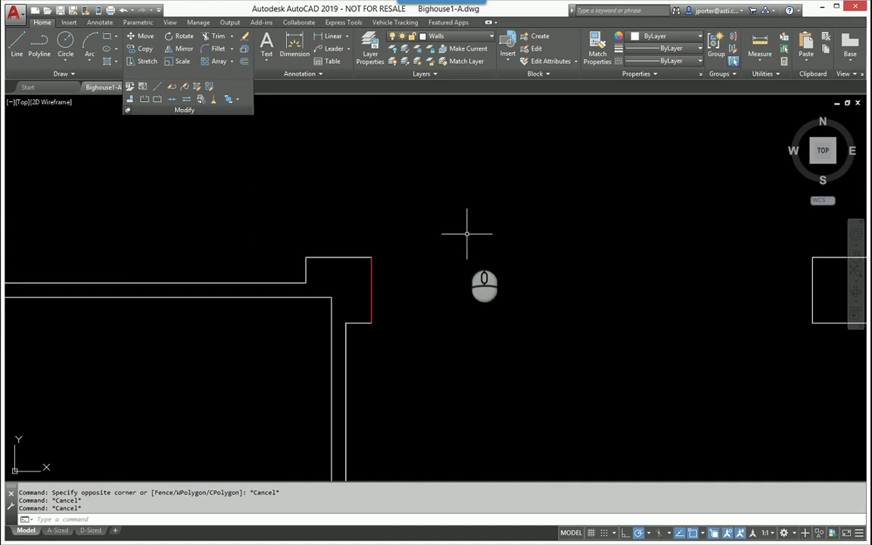
{"action": "scroll", "coordinate": [466, 233], "scroll_direction": "down", "scroll_amount": 5}
Step: Start Overkill and window-select all 885 objects of the floor plan
{"action": "scroll", "coordinate": [466, 248], "scroll_direction": "down", "scroll_amount": 3}
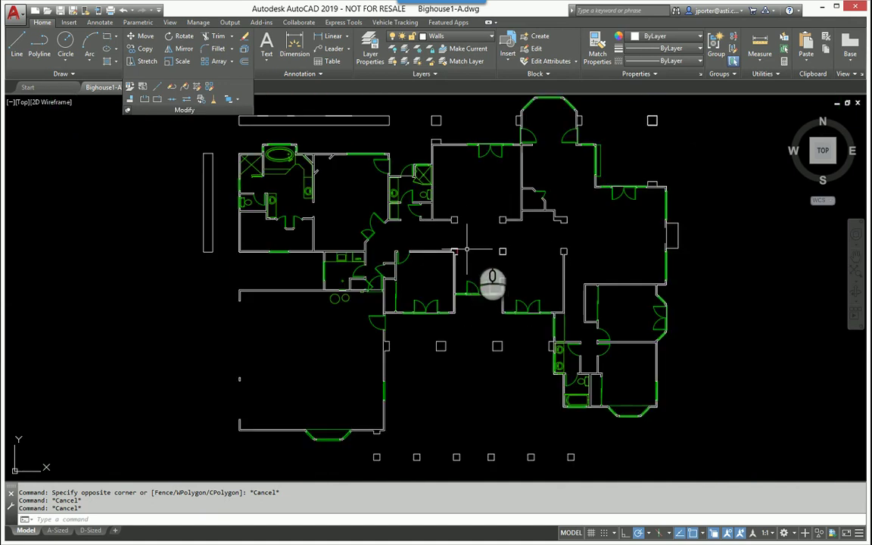
{"action": "scroll", "coordinate": [496, 254], "scroll_direction": "down", "scroll_amount": 2}
{"action": "middle_click_drag", "start_coordinate": [522, 253], "coordinate": [467, 260]}
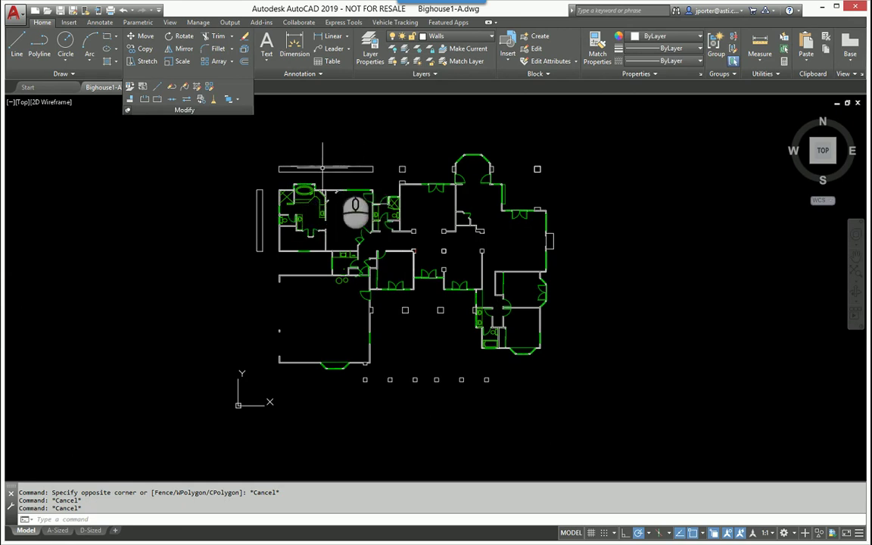
{"action": "left_click", "coordinate": [215, 102]}
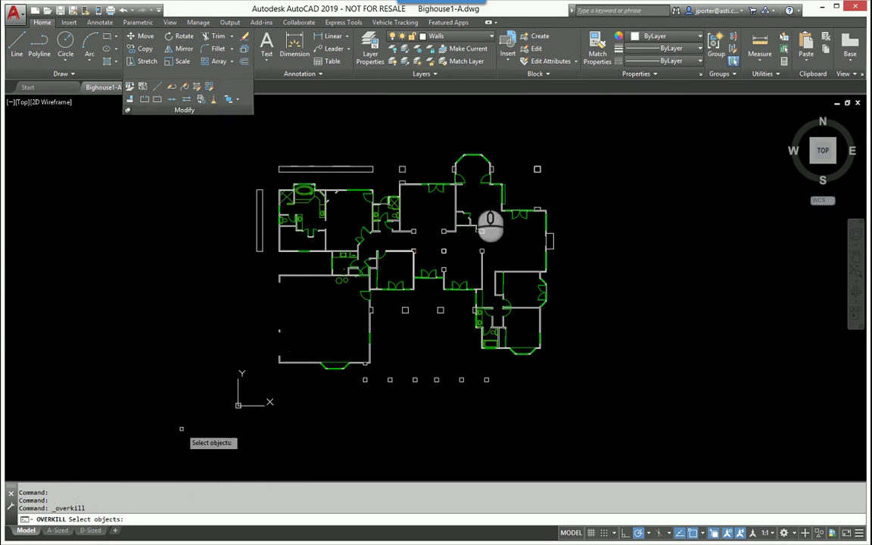
{"action": "left_click", "coordinate": [593, 131]}
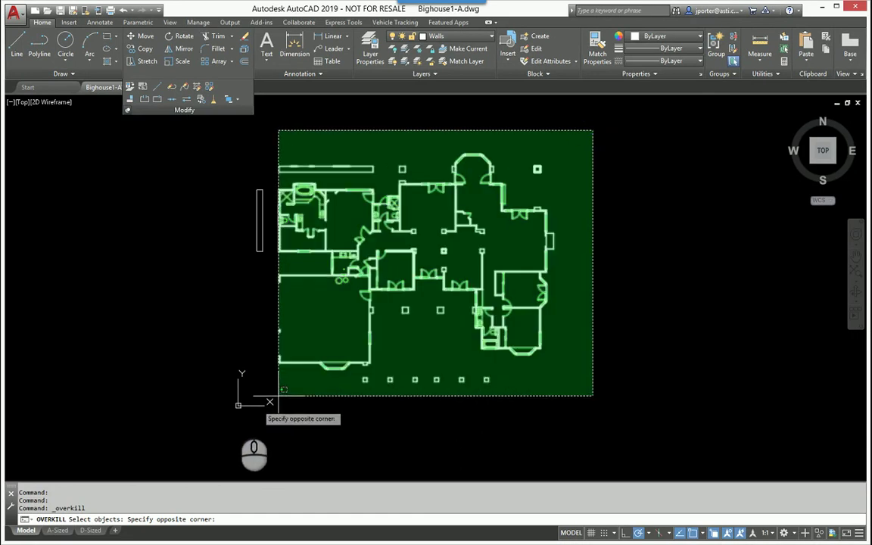
{"action": "left_click", "coordinate": [220, 411]}
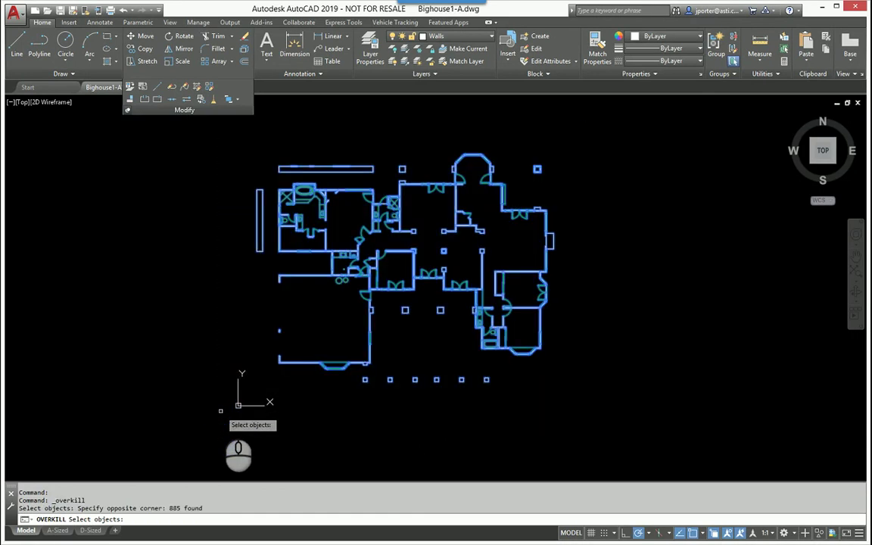
Step: Accept the default Delete Duplicate Objects settings, removing 42 duplicates and 29 overlapping objects
{"action": "key", "text": "Return"}
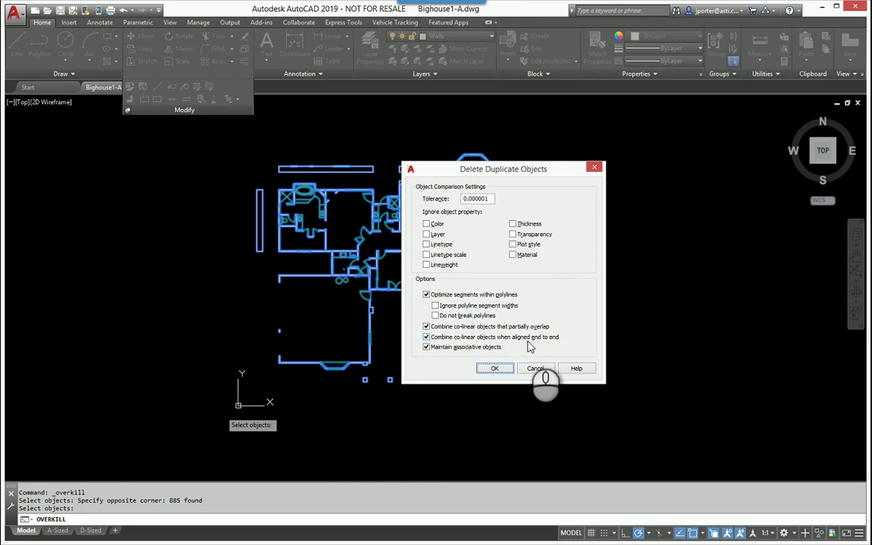
{"action": "left_click", "coordinate": [494, 368]}
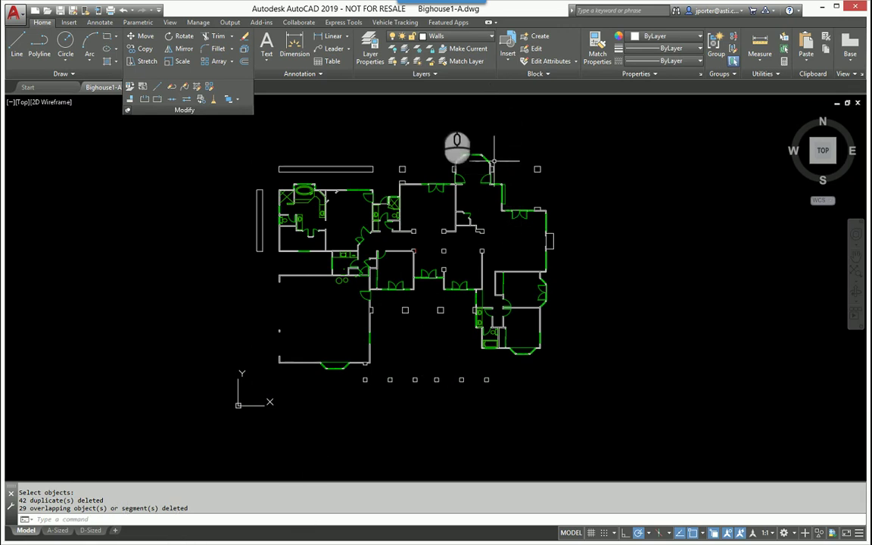
{"action": "scroll", "coordinate": [331, 156], "scroll_direction": "up", "scroll_amount": 3}
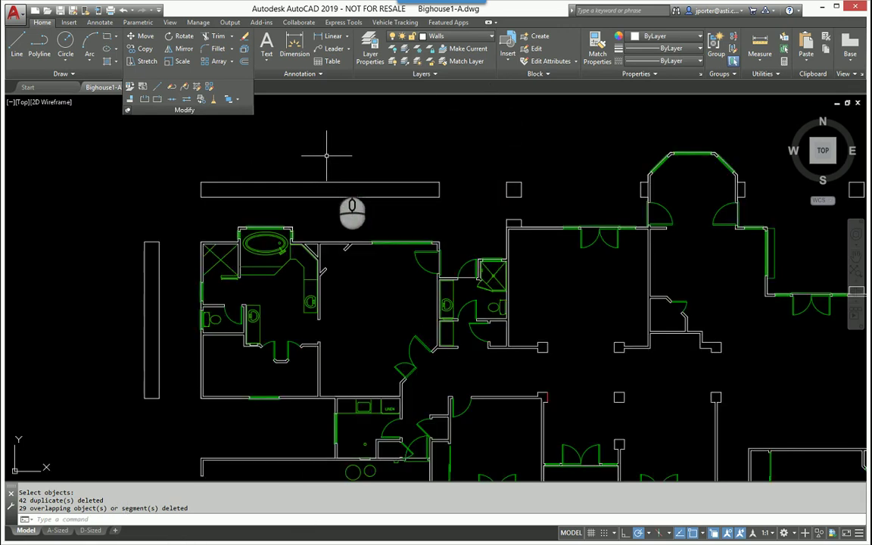
{"action": "left_click", "coordinate": [409, 167]}
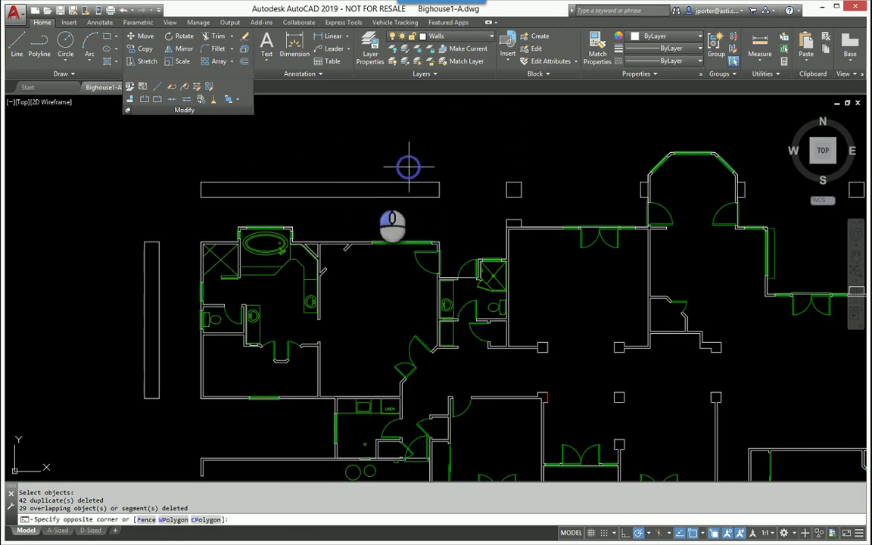
{"action": "left_click", "coordinate": [221, 185]}
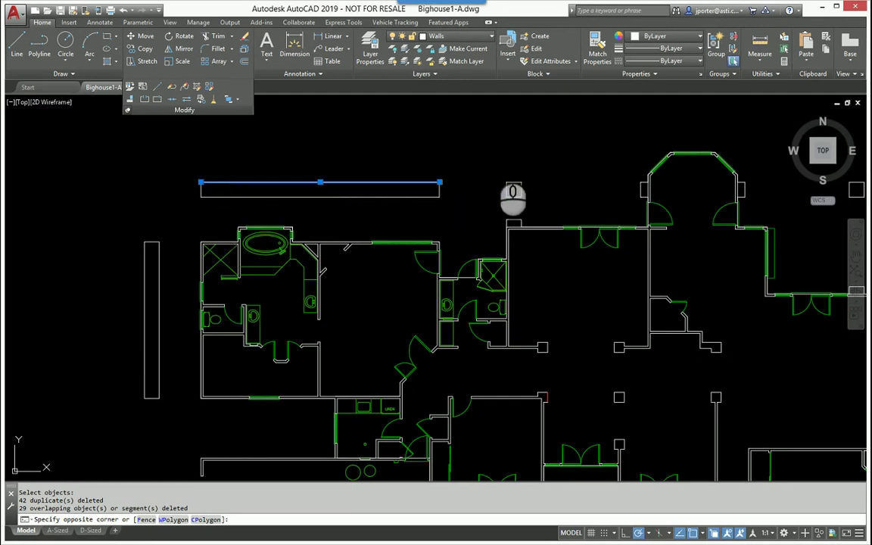
{"action": "key", "text": "Escape"}
{"action": "key", "text": "Escape"}
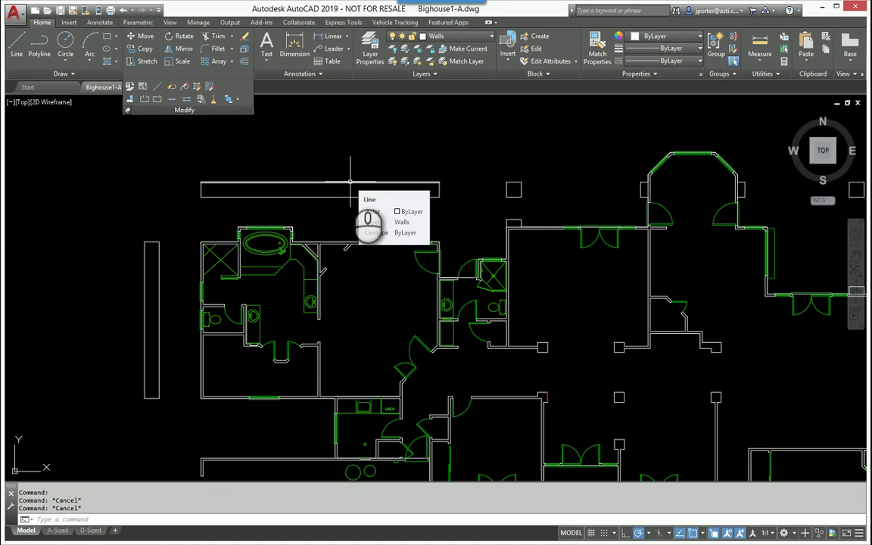
{"action": "left_click", "coordinate": [349, 180]}
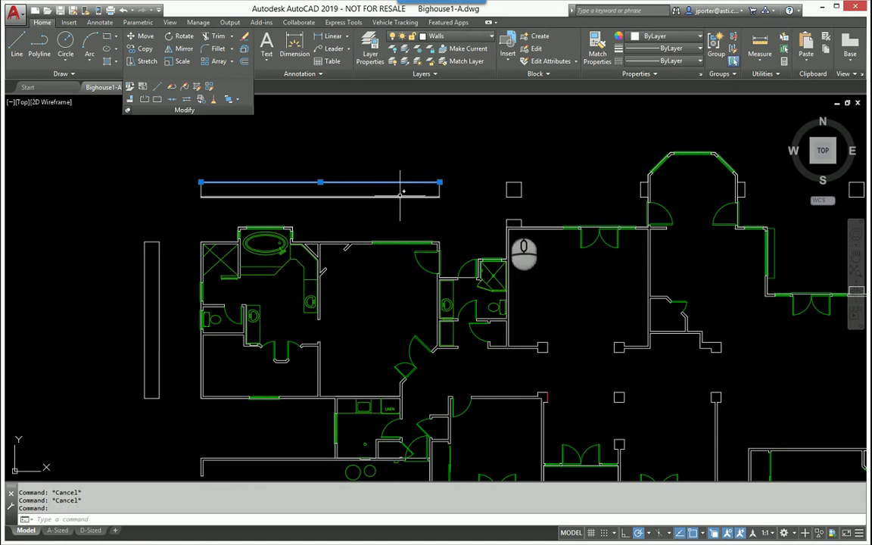
{"action": "key", "text": "Escape"}
{"action": "middle_click_drag", "start_coordinate": [679, 225], "coordinate": [608, 232]}
{"action": "scroll", "coordinate": [379, 245], "scroll_direction": "up", "scroll_amount": 3}
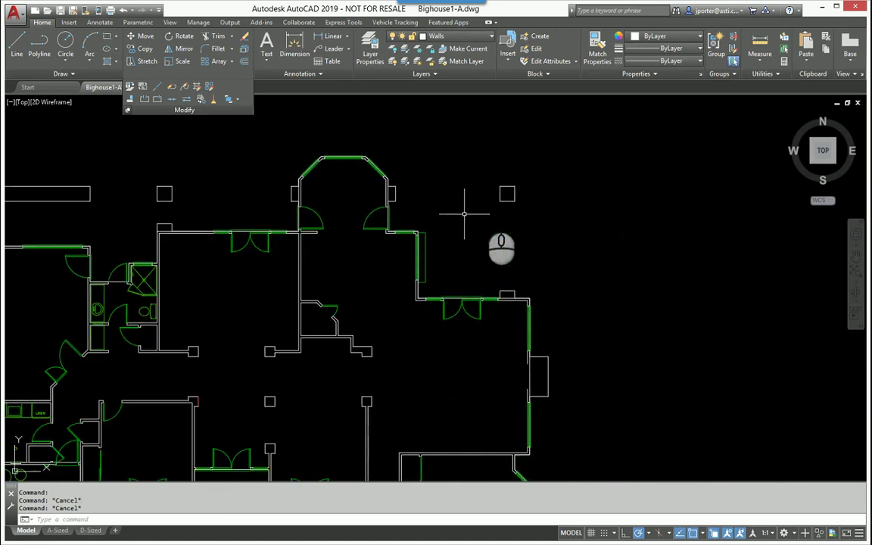
{"action": "scroll", "coordinate": [500, 193], "scroll_direction": "up", "scroll_amount": 3}
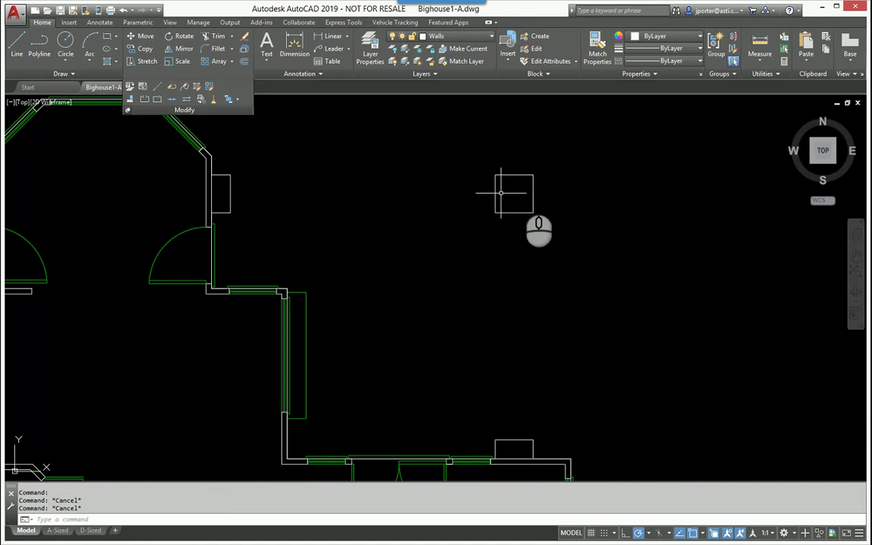
{"action": "left_click", "coordinate": [548, 165]}
{"action": "left_click", "coordinate": [479, 220]}
{"action": "key", "text": "Escape"}
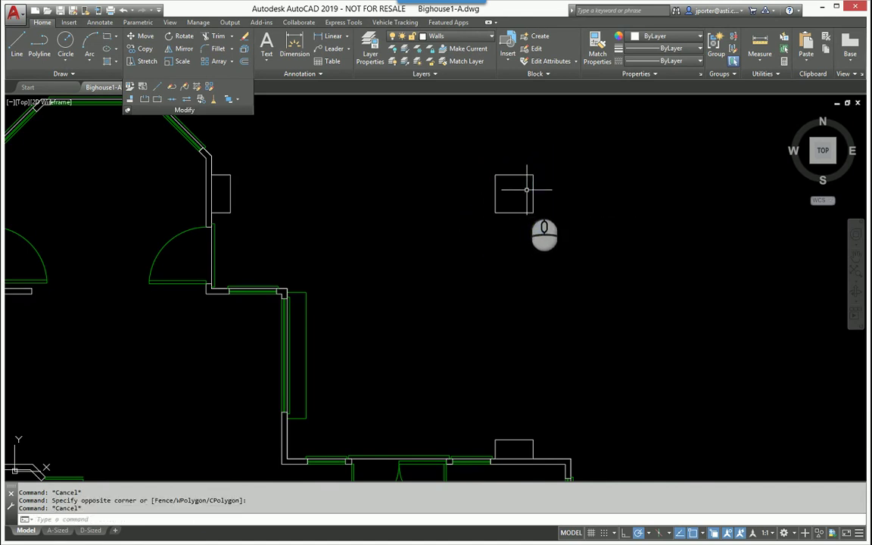
{"action": "type", "text": "e"}
{"action": "right_click", "coordinate": [541, 174]}
{"action": "left_click", "coordinate": [550, 161]}
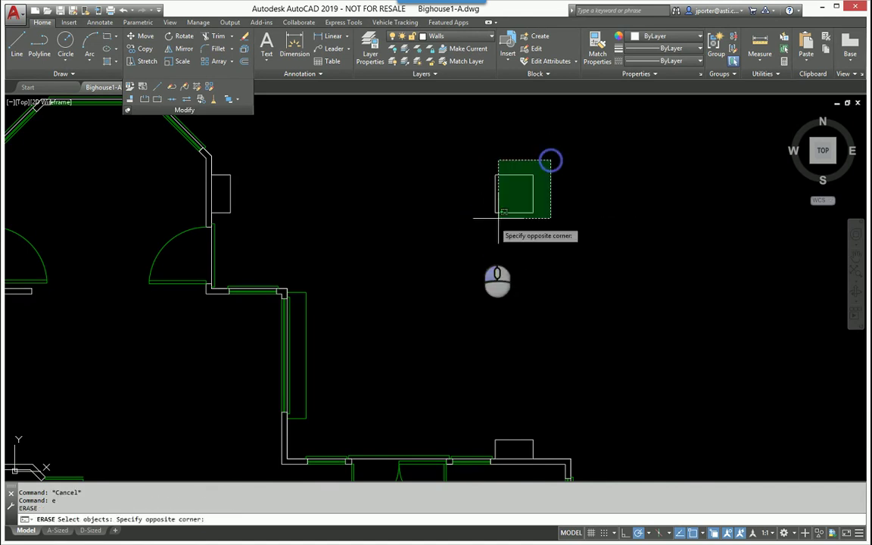
{"action": "left_click", "coordinate": [499, 217]}
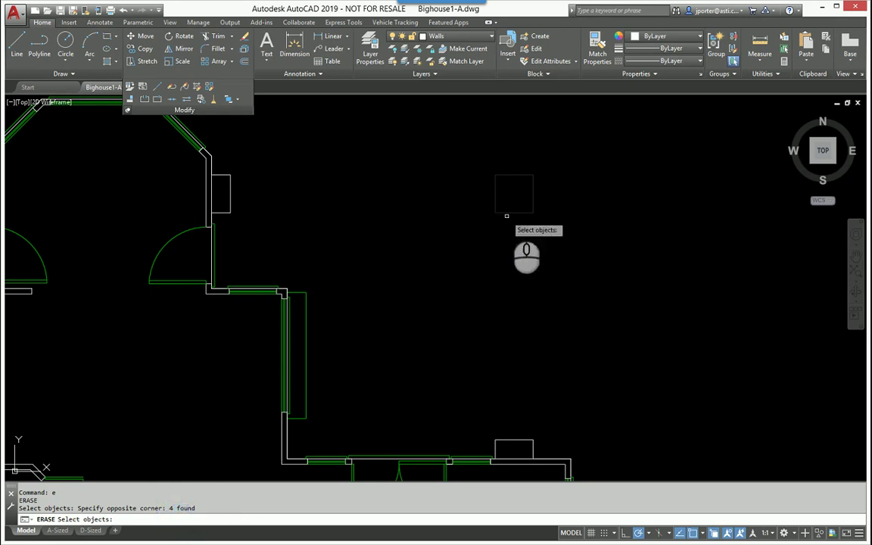
{"action": "key", "text": "Escape"}
{"action": "key", "text": "Escape"}
{"action": "key", "text": "Escape"}
{"action": "scroll", "coordinate": [498, 164], "scroll_direction": "down", "scroll_amount": 3}
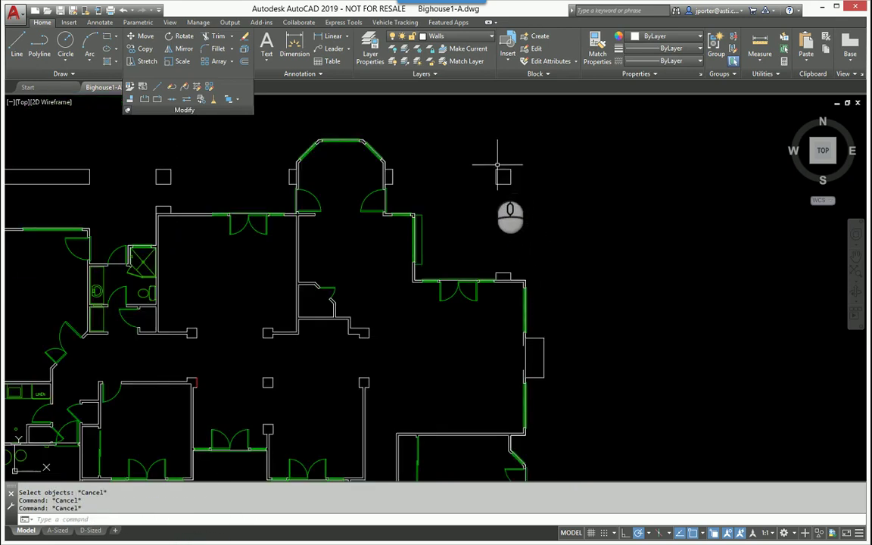
Step: Zoom to the wall corner and stretch the red vertical line off its right edge
{"action": "scroll", "coordinate": [282, 288], "scroll_direction": "down", "scroll_amount": 2}
{"action": "scroll", "coordinate": [249, 325], "scroll_direction": "up", "scroll_amount": 2}
{"action": "middle_click_drag", "start_coordinate": [340, 321], "coordinate": [395, 288]}
{"action": "scroll", "coordinate": [397, 285], "scroll_direction": "up", "scroll_amount": 5}
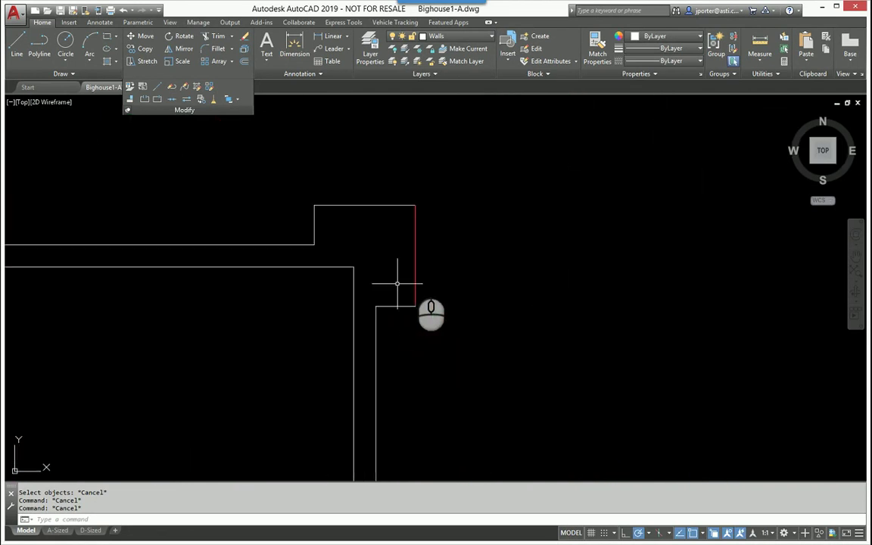
{"action": "left_click", "coordinate": [414, 258]}
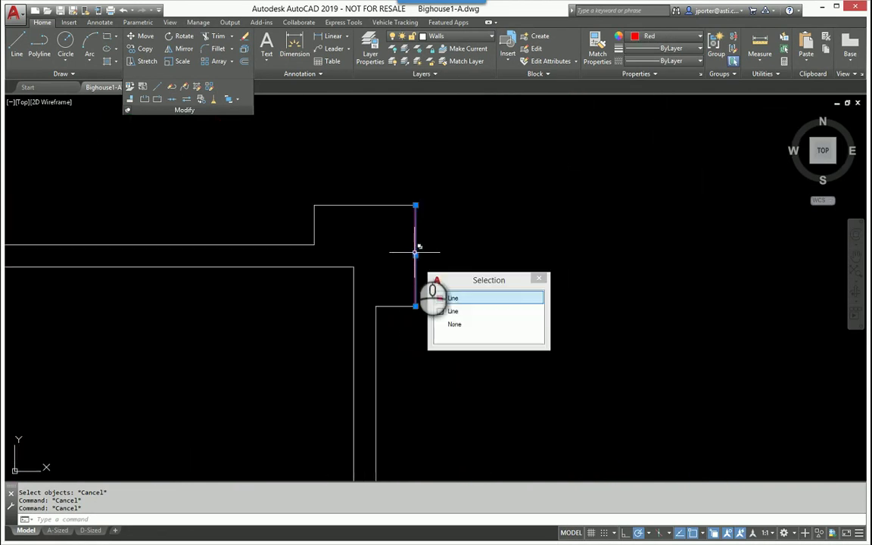
{"action": "left_click", "coordinate": [414, 253]}
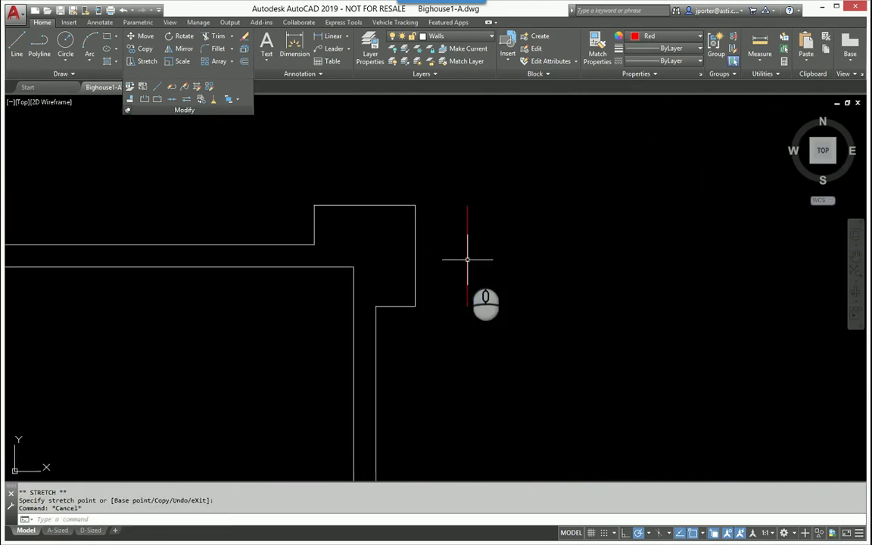
{"action": "key", "text": "Escape"}
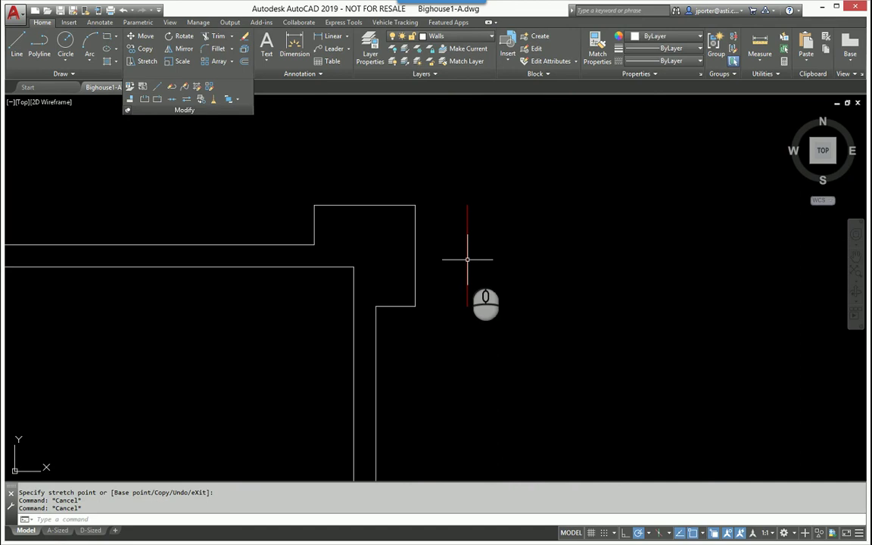
Step: Select the top wall, short vertical segment and long horizontal line to check them
{"action": "left_click", "coordinate": [367, 205]}
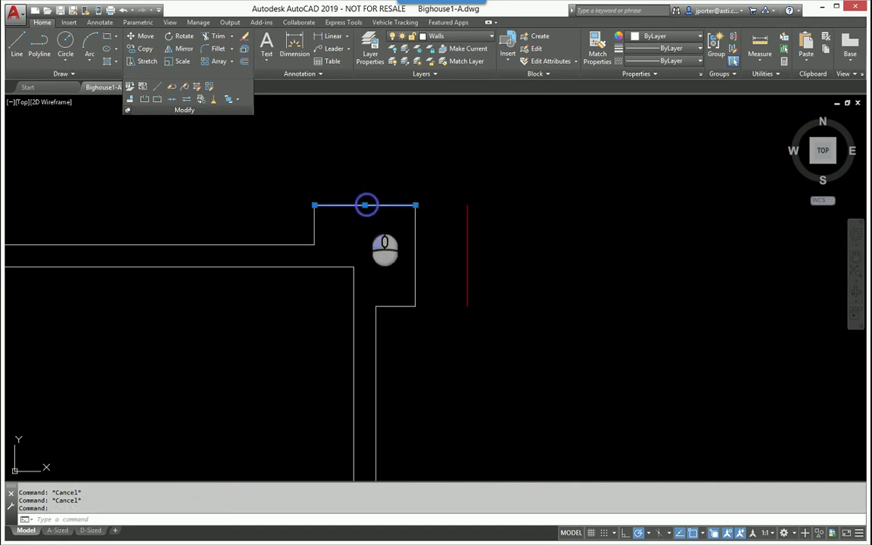
{"action": "left_click", "coordinate": [314, 218]}
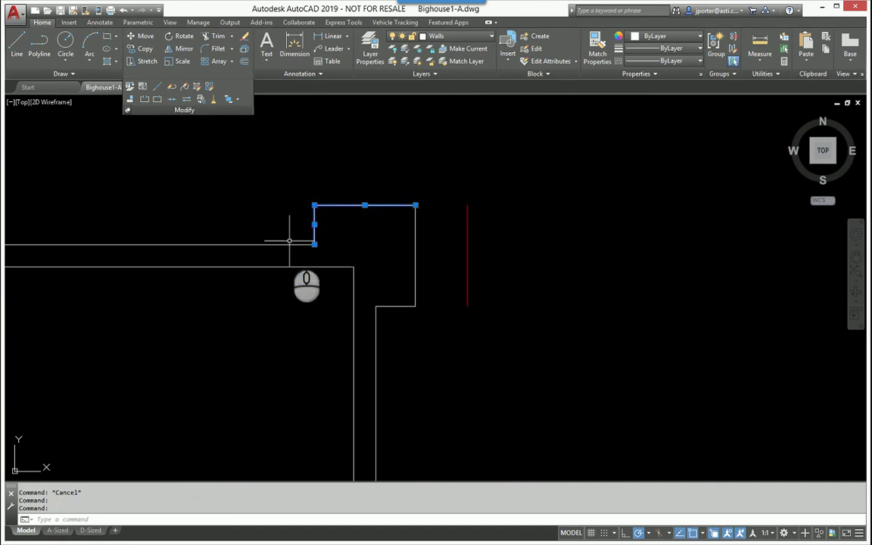
{"action": "left_click", "coordinate": [287, 243]}
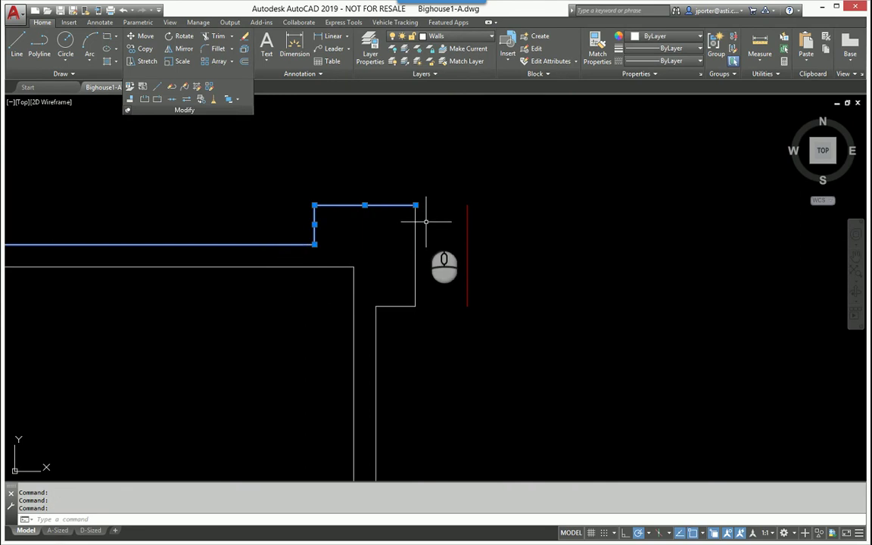
{"action": "key", "text": "Escape"}
{"action": "key", "text": "Escape"}
{"action": "key", "text": "Escape"}
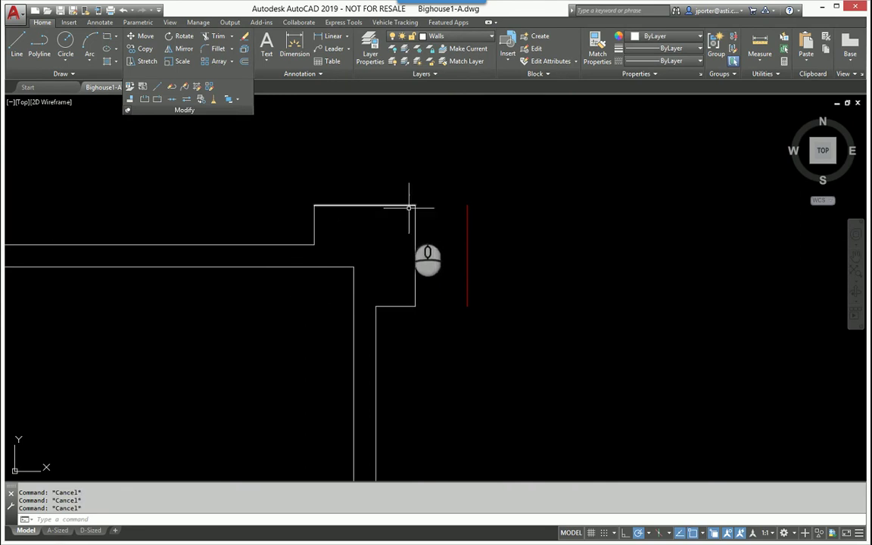